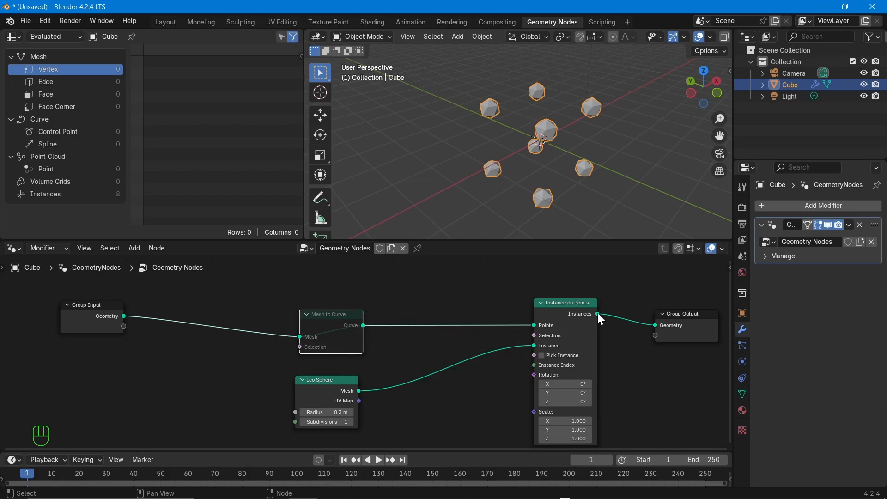
Mute Instance on Points and unmute Mesh to Curve to examine the curve's spline and control point data
left_click(595, 314)
key("m")
left_click(346, 343)
key("m")
left_click(65, 145)
left_click(65, 132)
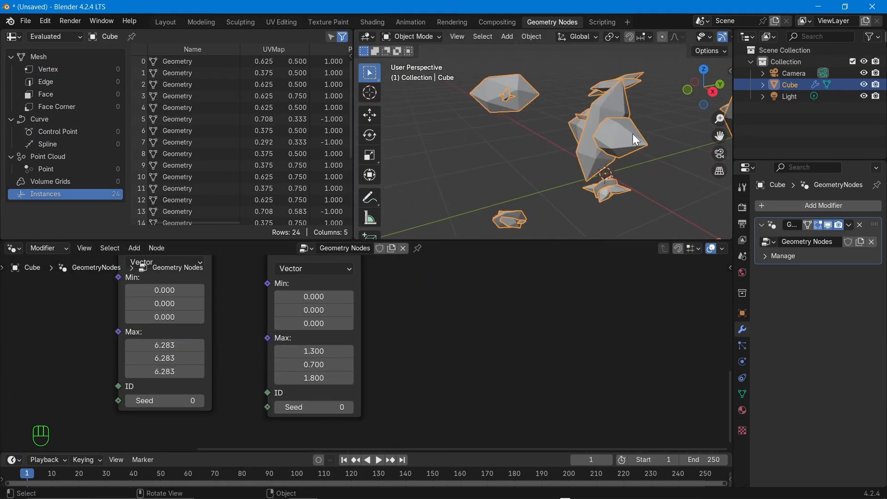
Search the node library for "sub" and add the top match to the node tree
scroll(522, 165, "down", 5)
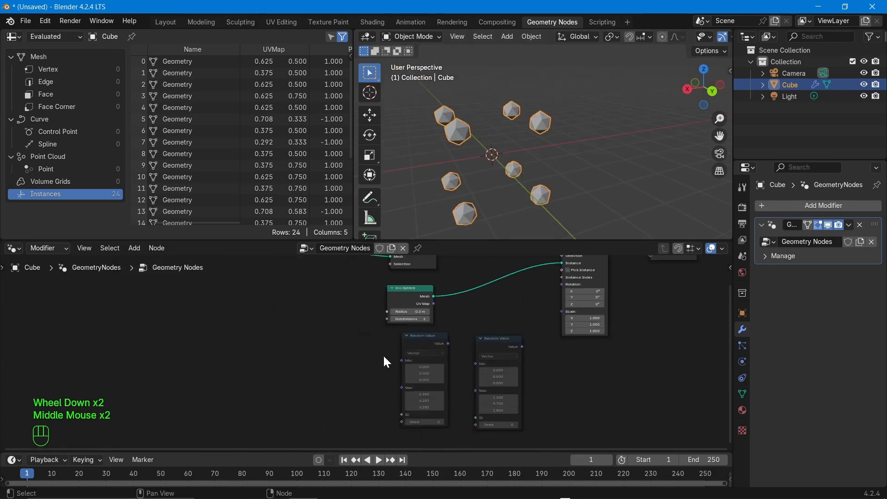
key("shift+a")
type("sub")
key("Return")
left_click(129, 296)
middle_click_drag(153, 335, 308, 367)
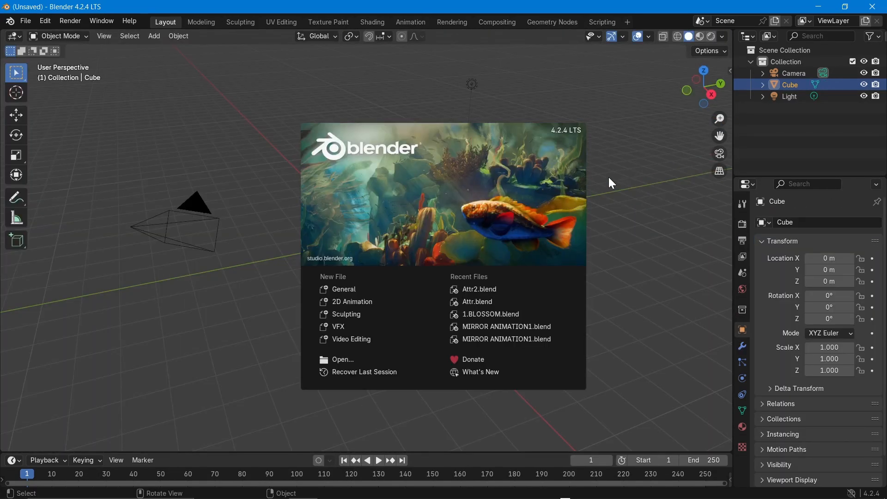
Switch to the Geometry Nodes workspace and create a new geometry node tree for the cube
left_click(608, 178)
left_click(554, 22)
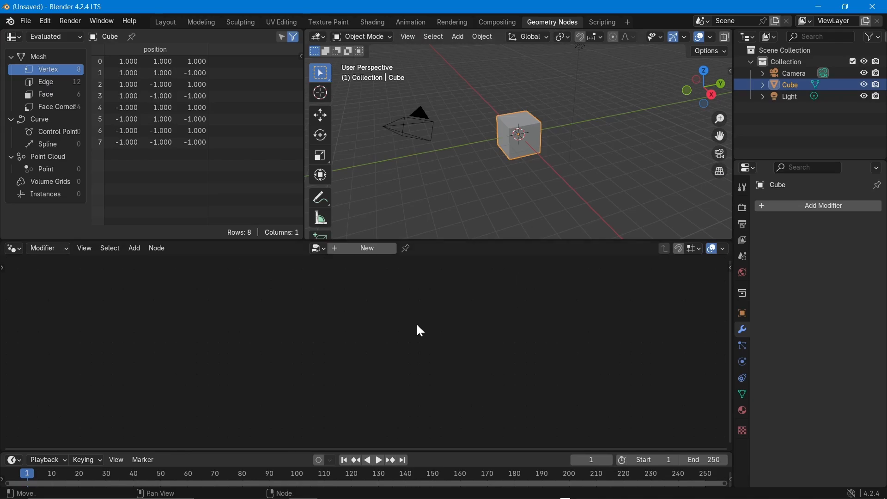
left_click(375, 257)
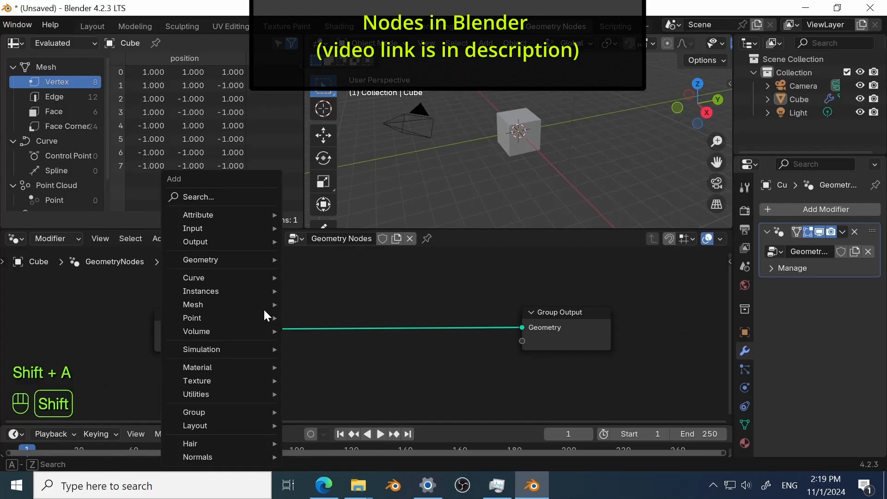
Move the Group Input node farther away from the Cylinder node
mouse_move(242, 384)
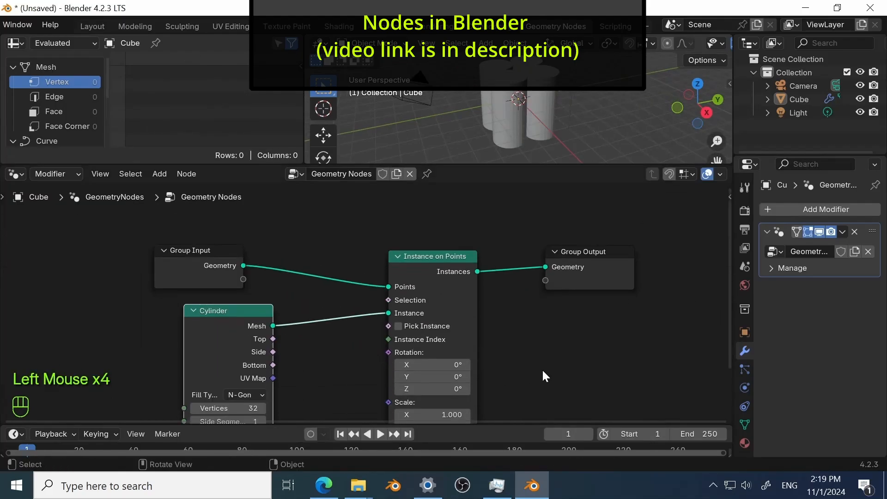
left_click_drag(199, 250, 248, 230)
left_click_drag(725, 300, 725, 386)
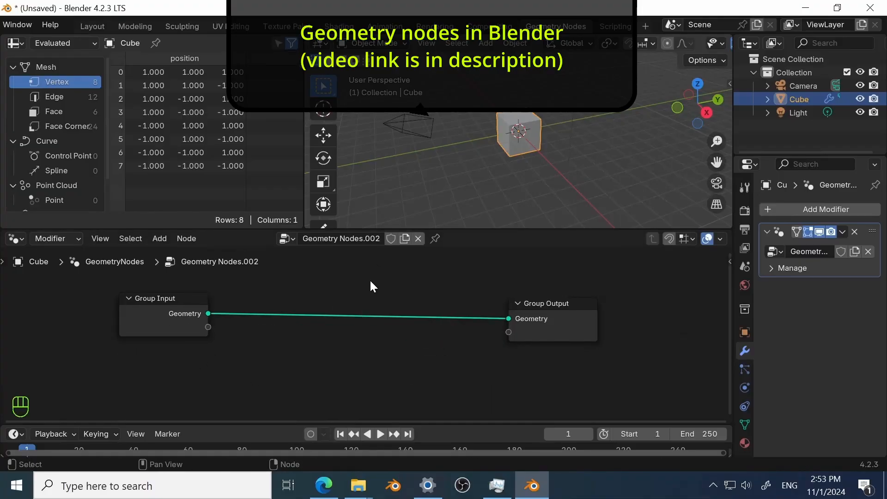
key("shift+a")
left_click(302, 341)
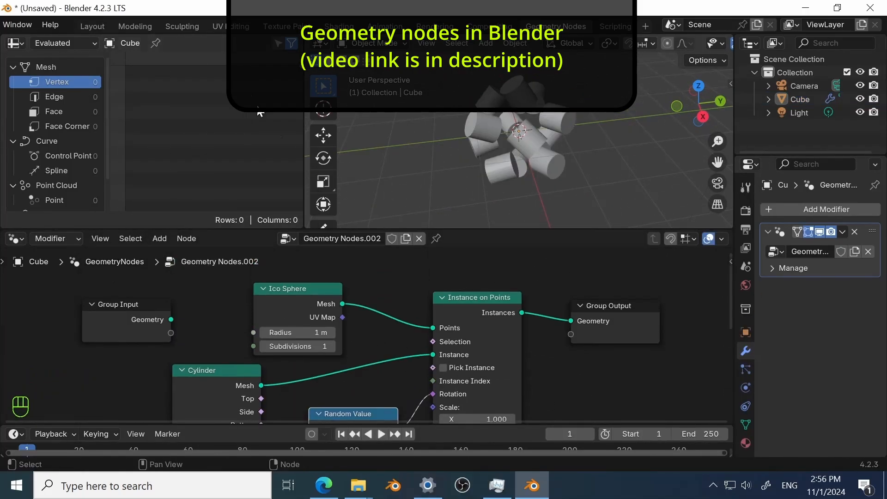
Mute and unmute the Instance on Points node, and examine the instances' rotation and scale data
left_click(470, 320)
key("m")
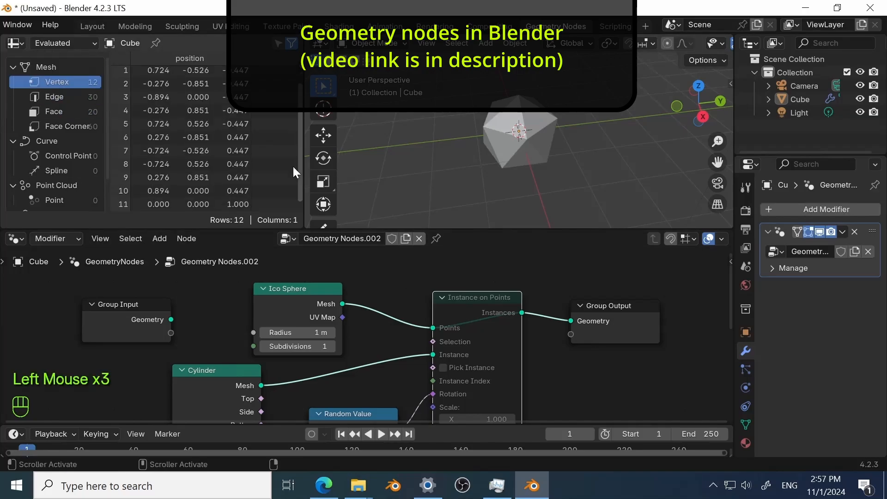
key("m")
left_click_drag(108, 139, 107, 171)
left_click(55, 195)
left_click_drag(168, 207, 245, 207)
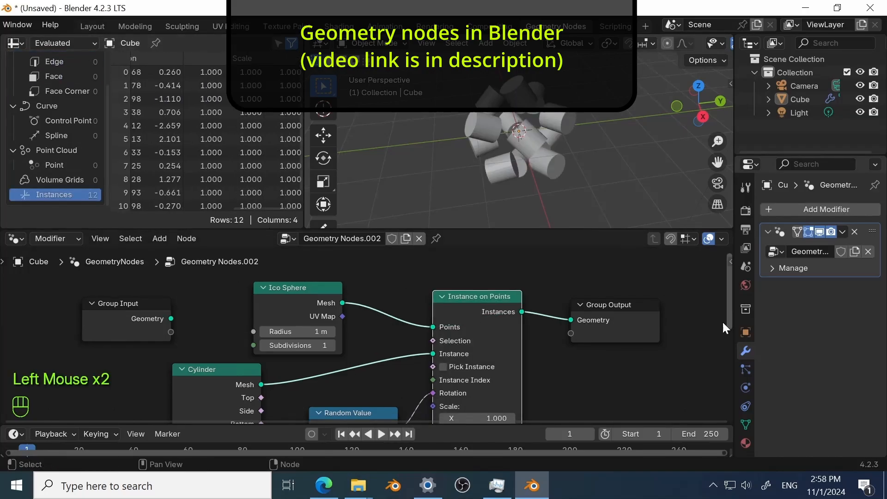
left_click_drag(731, 307, 741, 315)
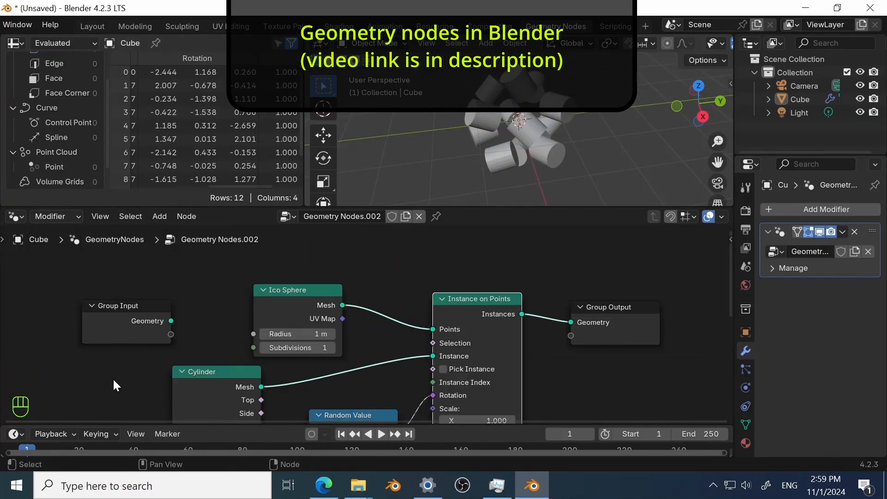
left_click(160, 216)
left_click(357, 265)
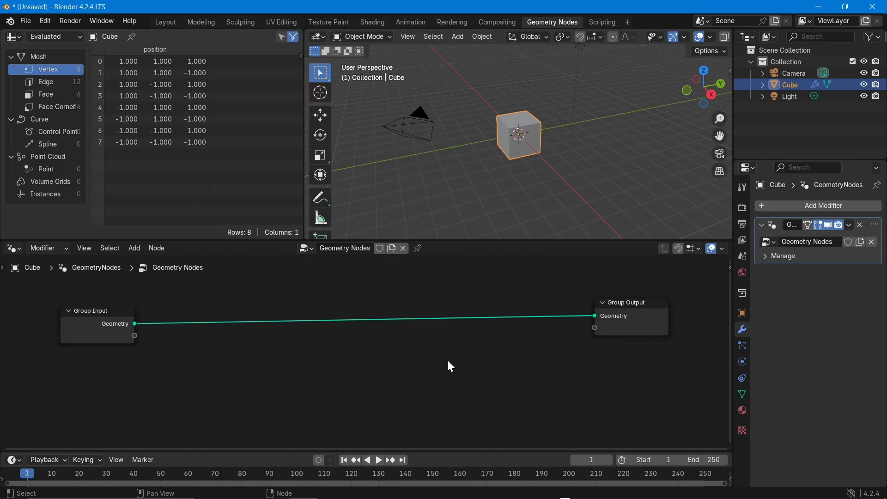
Move the Group Output node level with the Group Input node
middle_click_drag(530, 171, 473, 173)
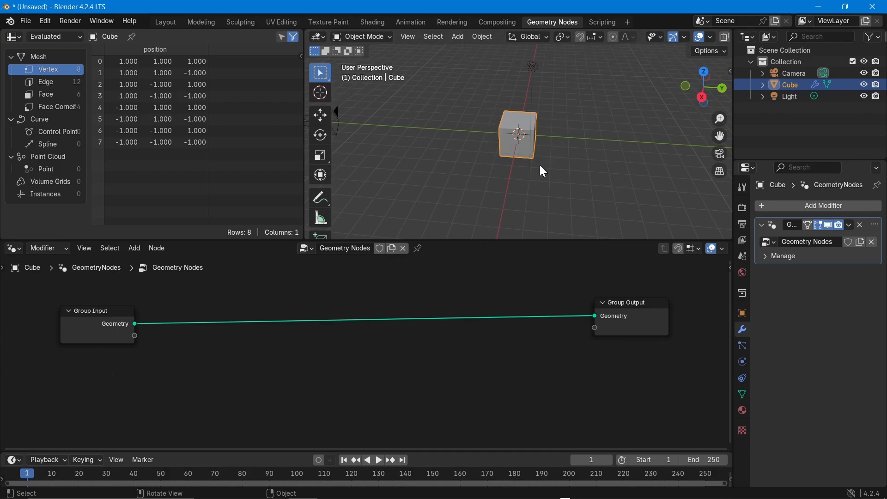
middle_click_drag(509, 156, 540, 182)
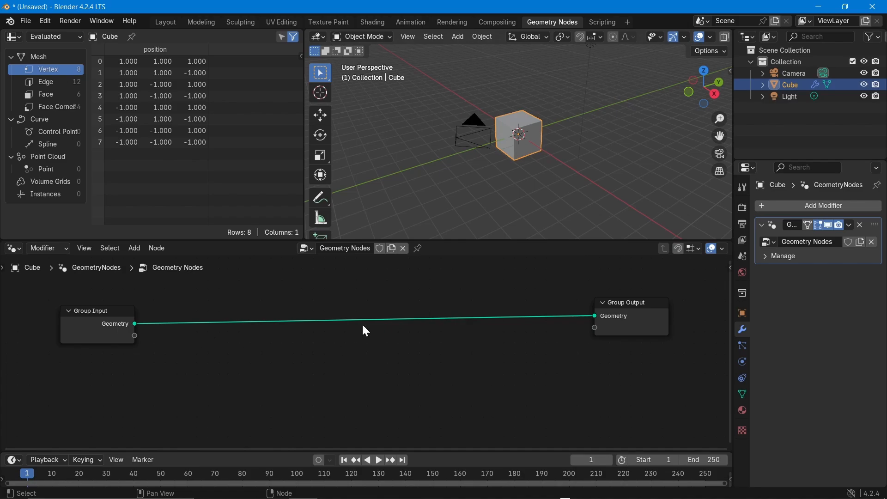
left_click_drag(621, 304, 627, 311)
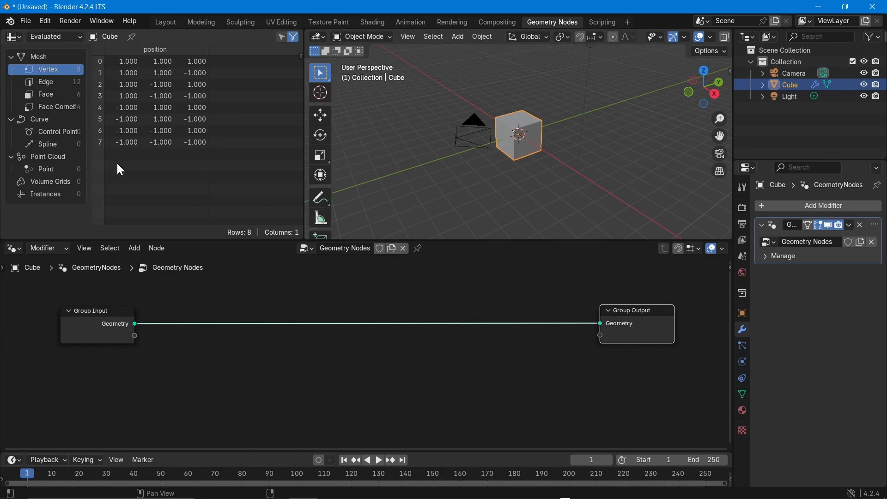
Examine the cube's edge, face, face corner and vertex data in the spreadsheet
left_click(62, 79)
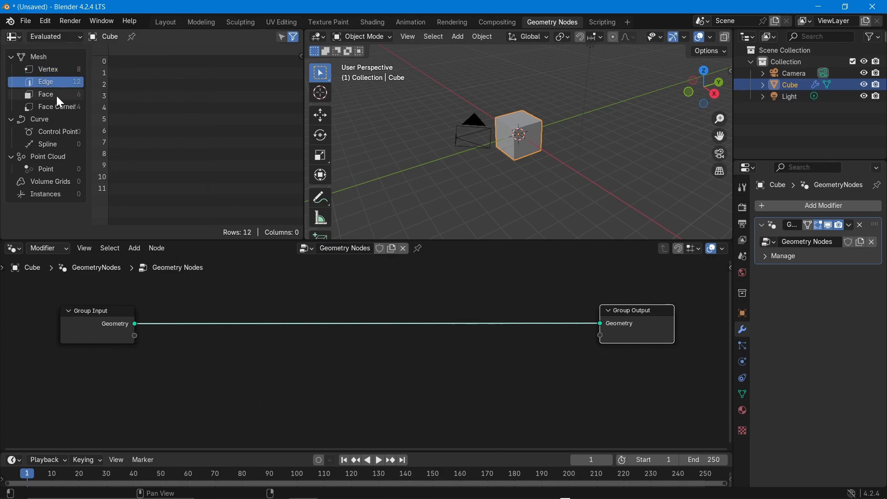
left_click(57, 96)
left_click(60, 107)
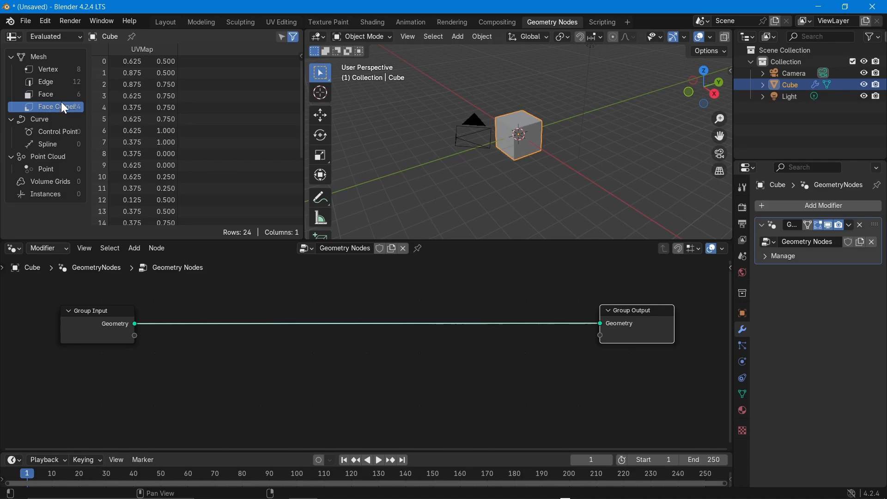
left_click(60, 69)
left_click(62, 86)
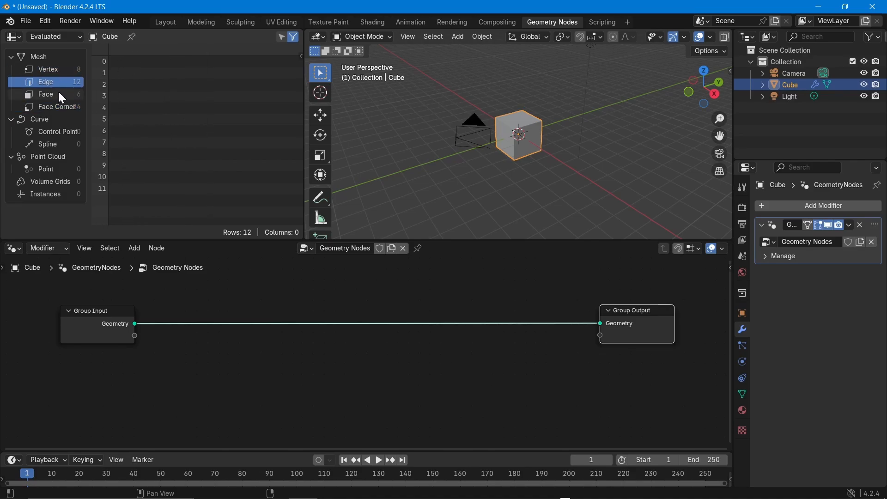
left_click(59, 95)
left_click(61, 103)
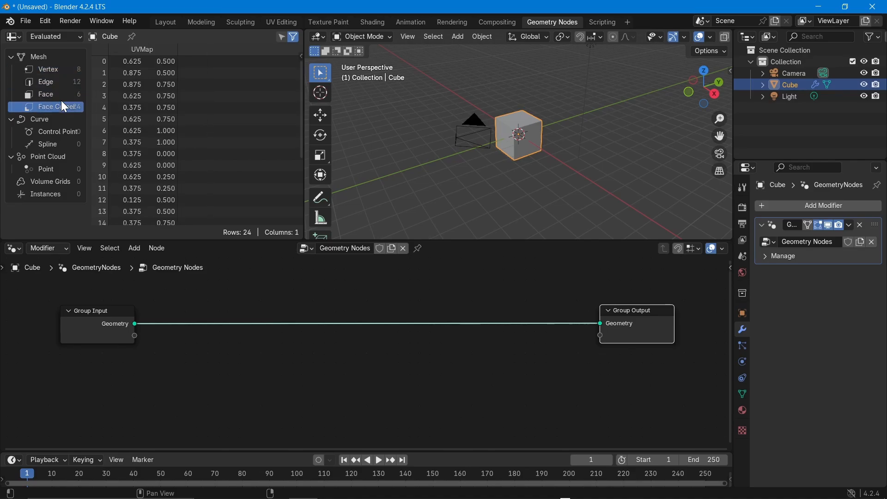
left_click(56, 69)
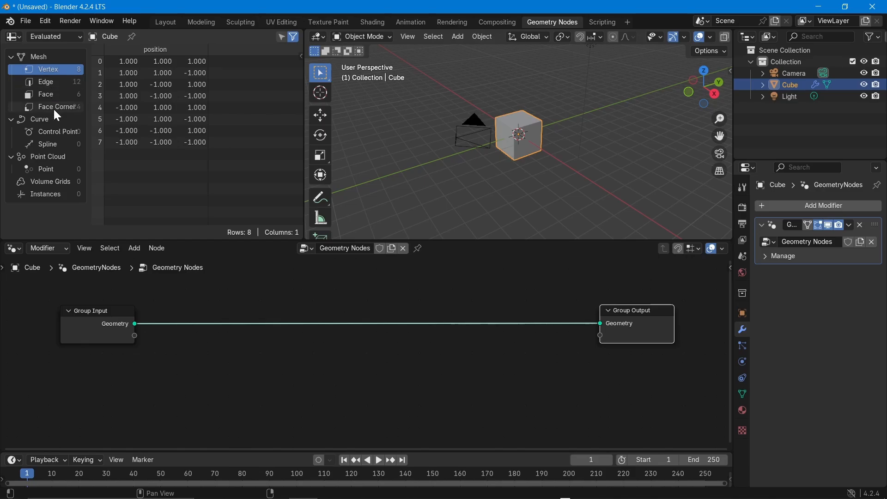
Check the spreadsheet's spline, edge, volume grid, point cloud and instance data for the cube
left_click(58, 144)
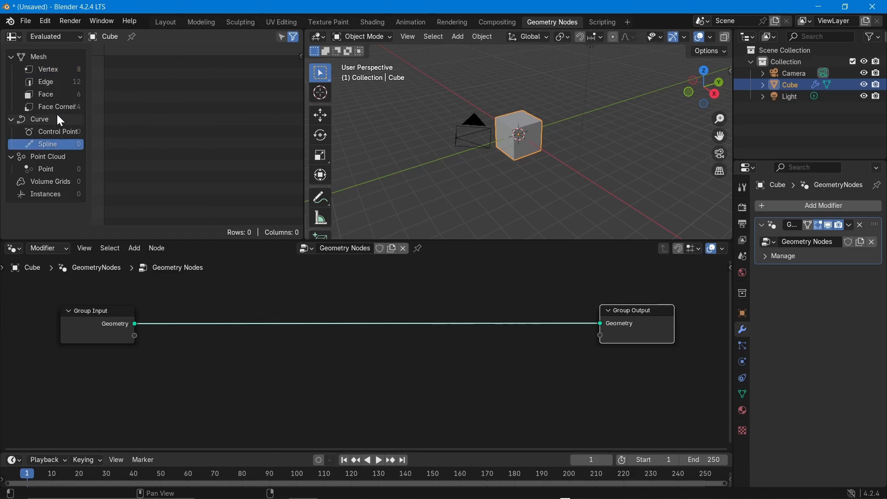
left_click(55, 86)
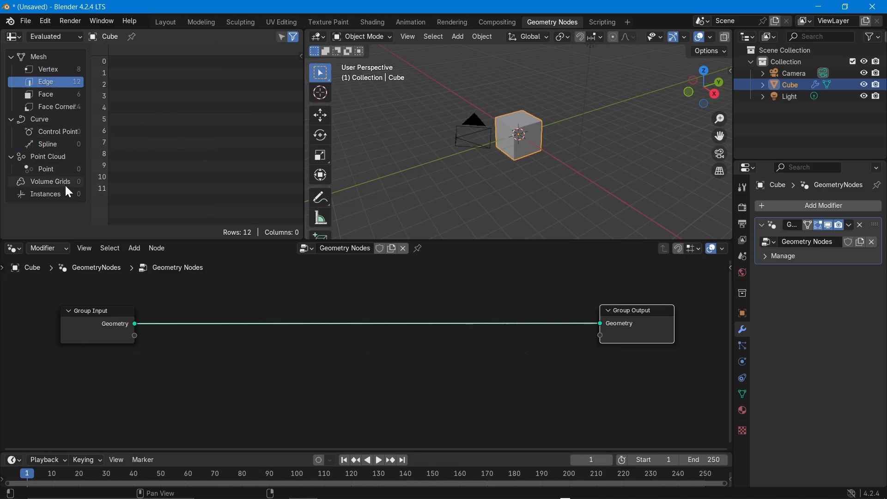
left_click(59, 181)
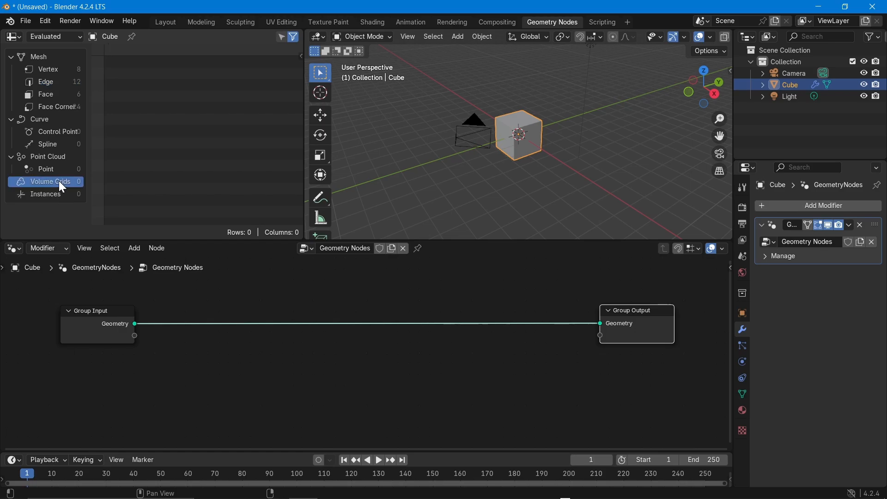
left_click(59, 169)
left_click(58, 194)
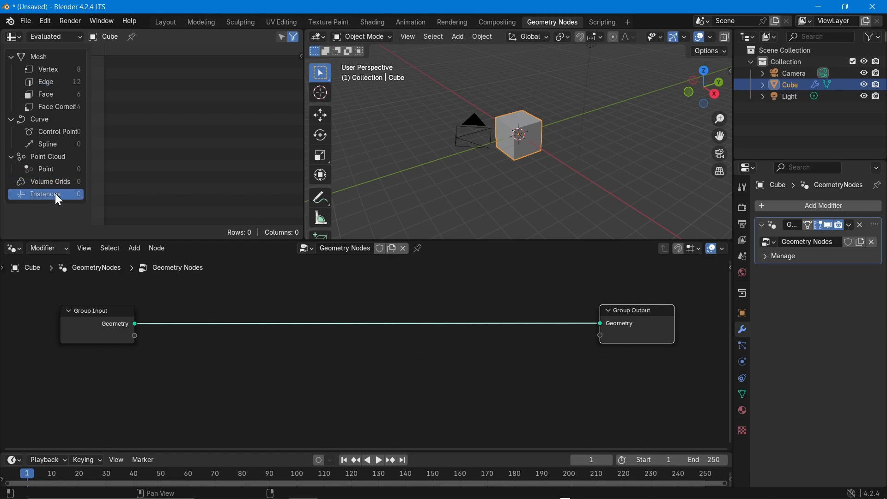
Return the spreadsheet to the vertex data and inspect the cube's corners up close
left_click(59, 77)
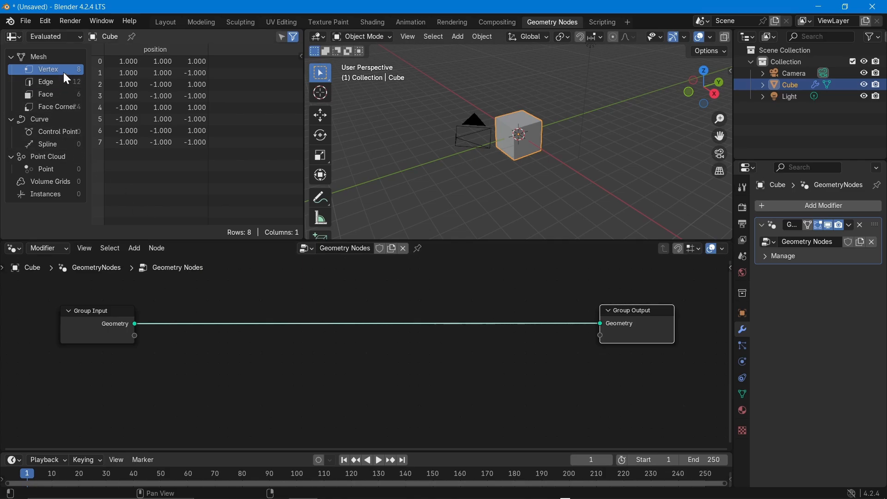
middle_click_drag(513, 142, 565, 133)
scroll(500, 127, "up", 4)
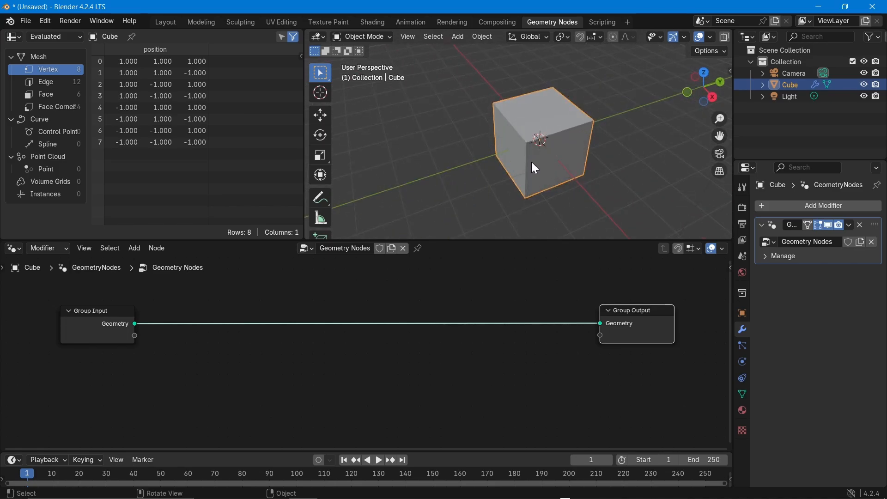
middle_click_drag(532, 163, 530, 135)
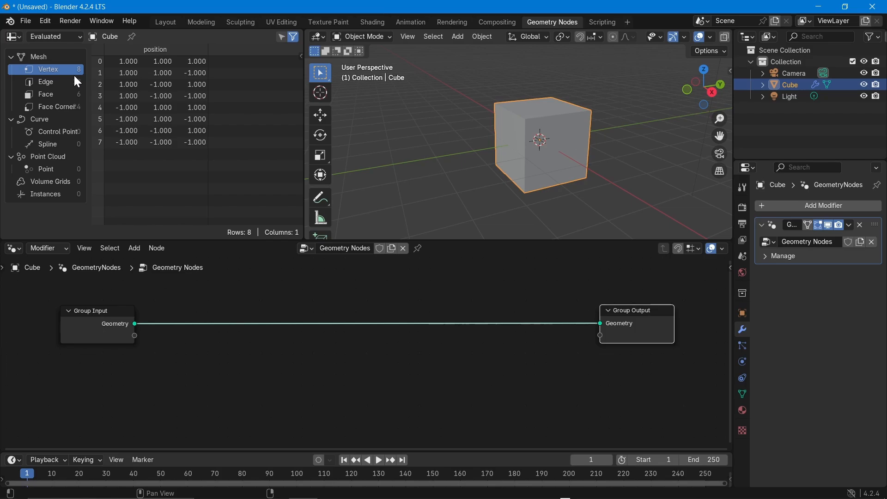
middle_click_drag(493, 144, 518, 185)
Spread the Group Input and Group Output nodes farther apart, keeping them level, and deselect them
left_click_drag(97, 314, 90, 311)
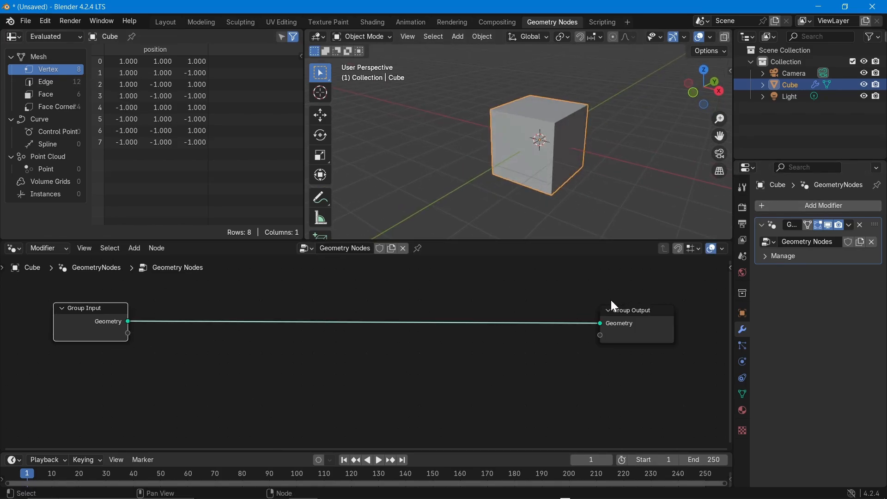
left_click_drag(642, 306, 646, 303)
left_click(446, 375)
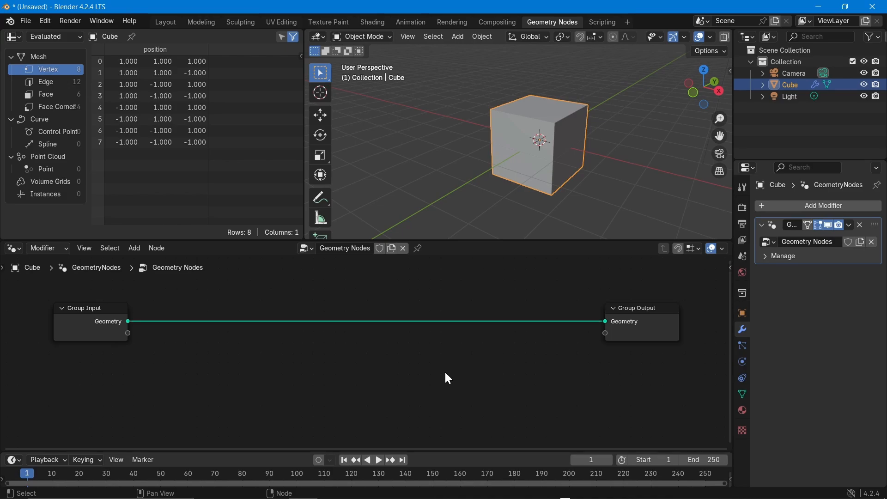
Add a Mesh to Curve node on the link between Group Input and Group Output
scroll(497, 359, "down", 2)
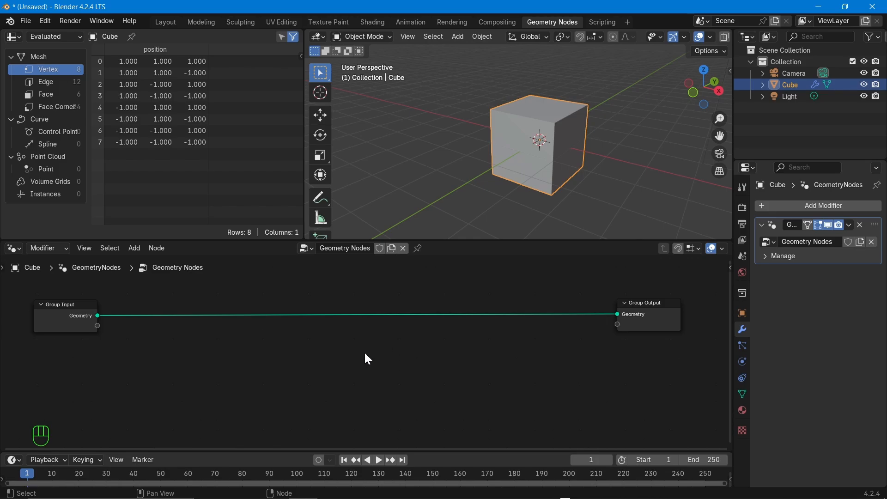
key("shift+a")
type("mes")
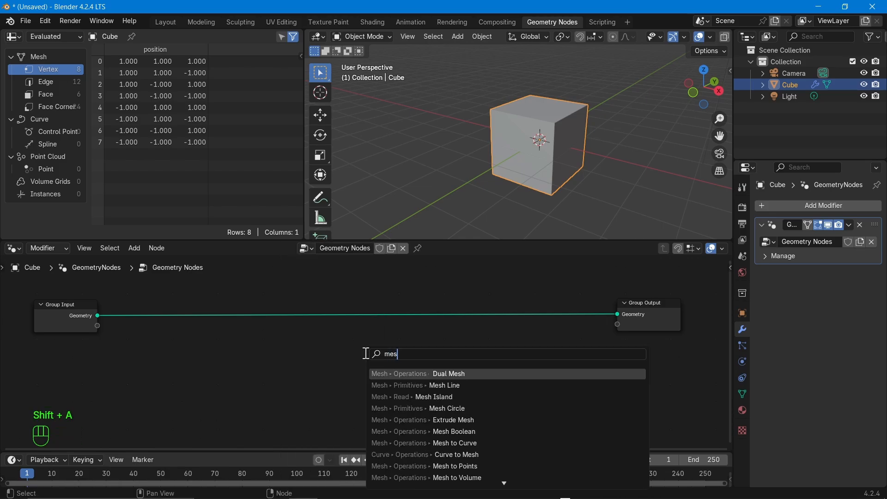
type("h to")
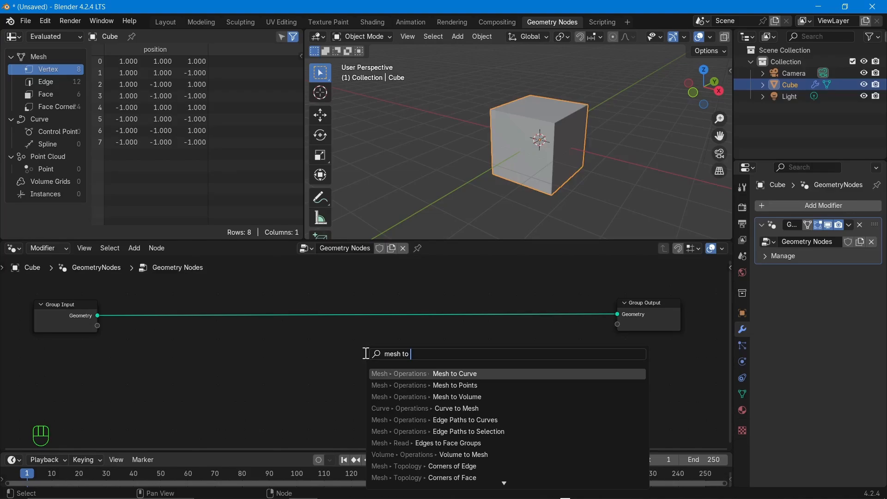
type(" cruve")
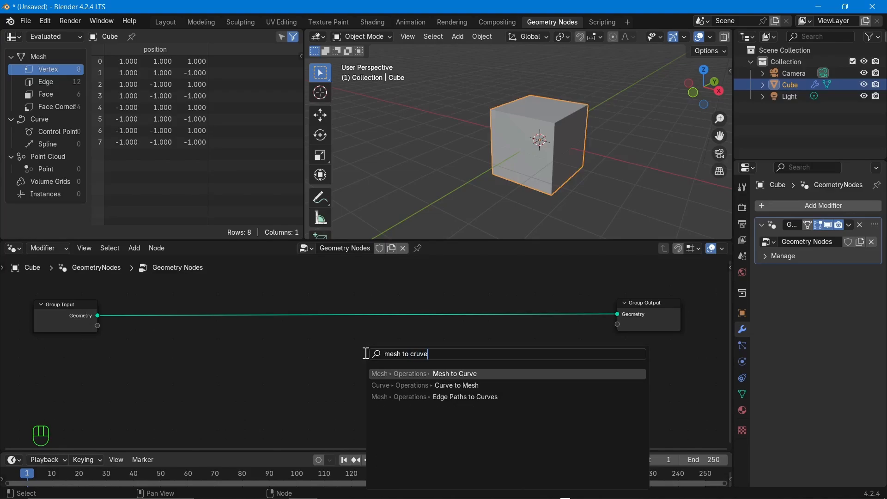
left_click(438, 374)
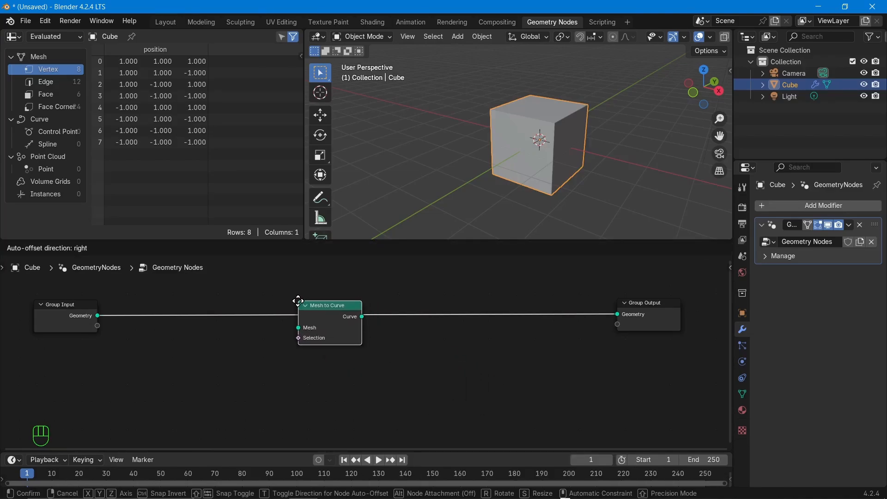
left_click(298, 303)
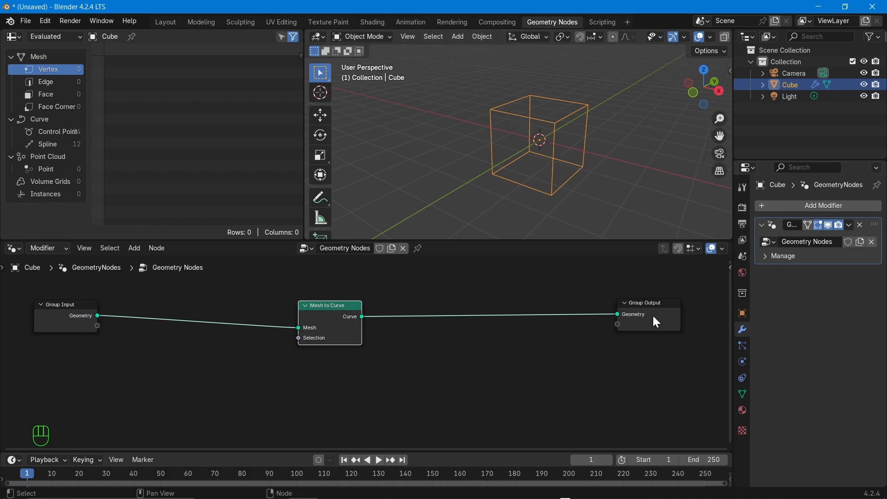
Widen the spreadsheet's geometry data list so the element counts beside each domain are fully readable
middle_click_drag(317, 381, 331, 407)
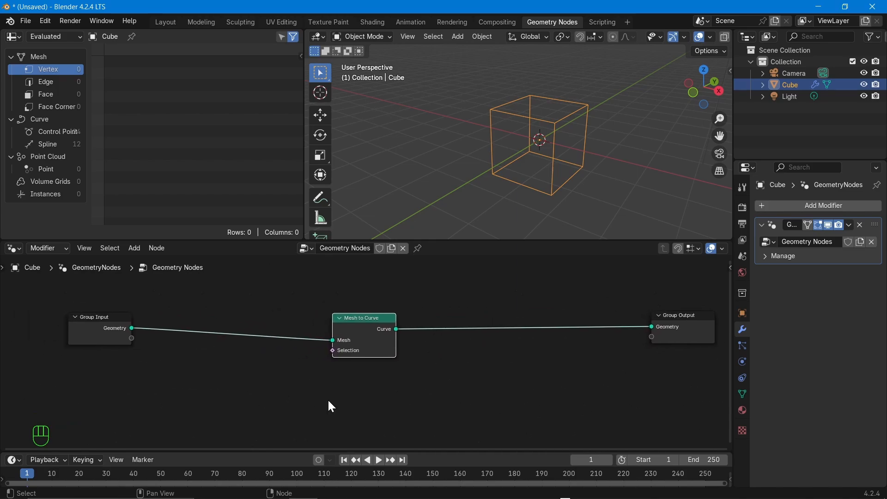
left_click(91, 94)
left_click(98, 101)
left_click_drag(92, 106, 132, 108)
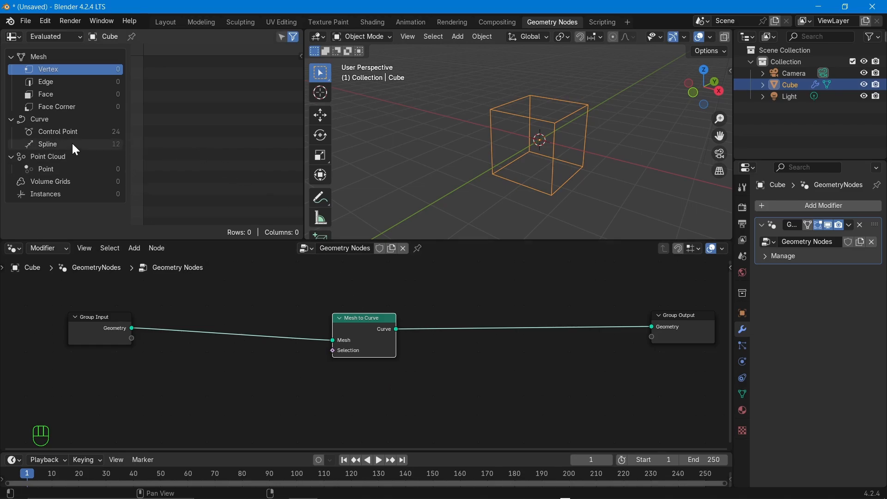
Check the spreadsheet's control point and point cloud data for the curve-converted cube, and return to the vertex data
left_click(80, 133)
left_click(75, 72)
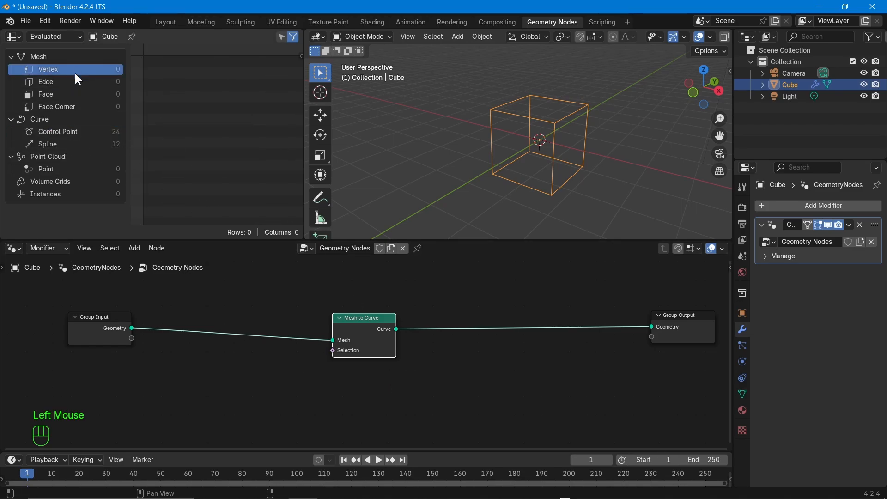
left_click(83, 132)
left_click(85, 170)
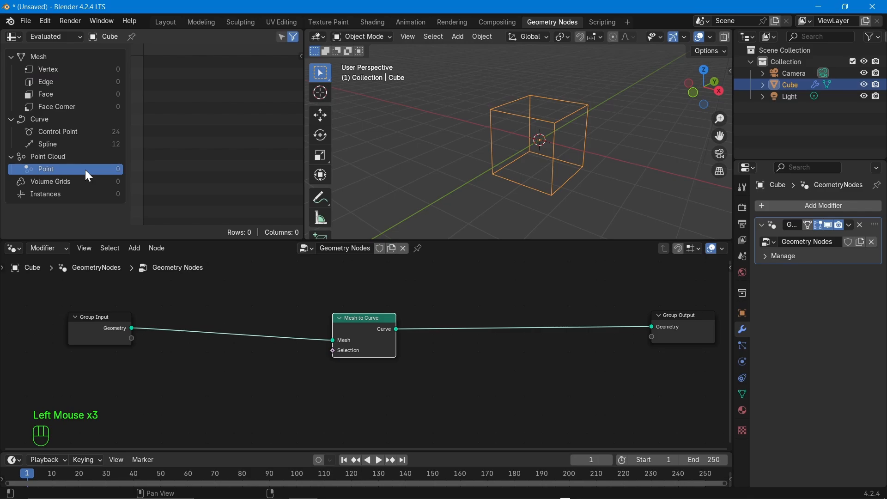
left_click(100, 129)
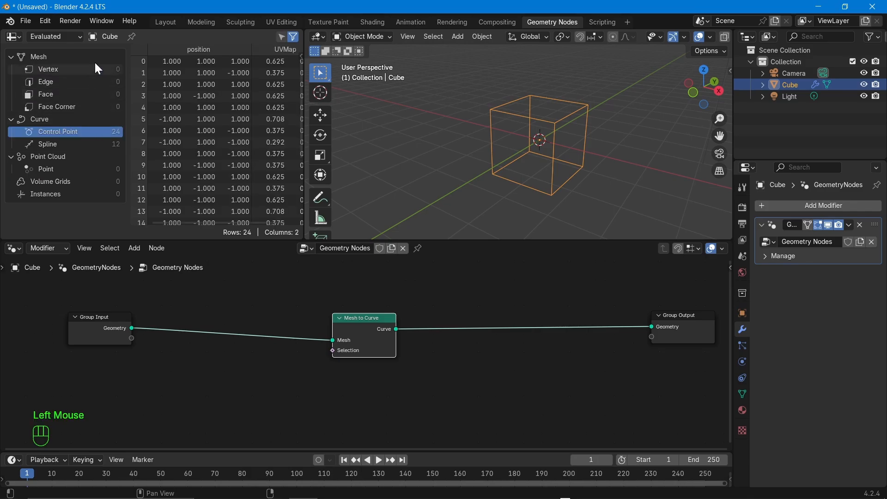
left_click(94, 69)
Mute the Mesh to Curve node to compare the cube's mesh data with the curve data, and unmute it
left_click(350, 381)
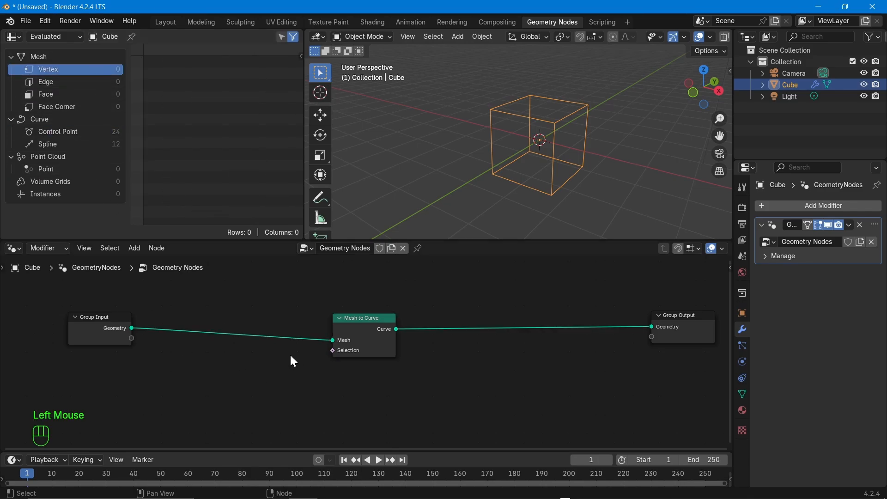
left_click(360, 338)
key("m")
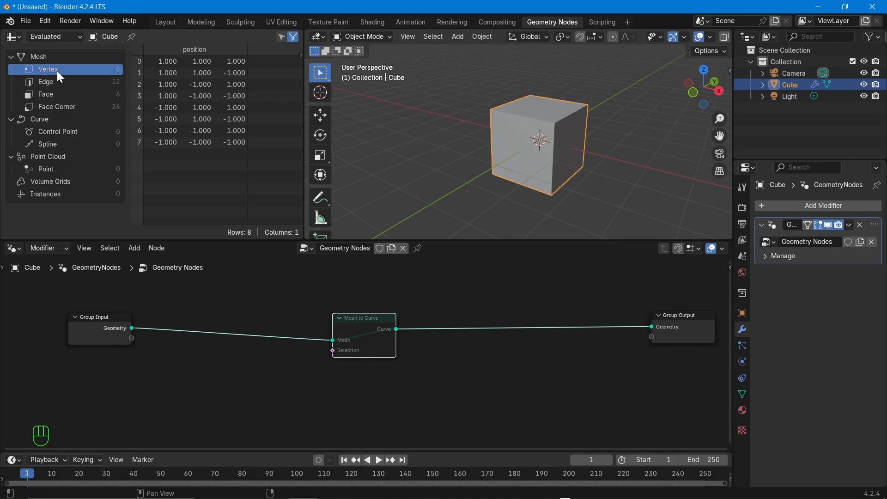
left_click(373, 348)
key("m")
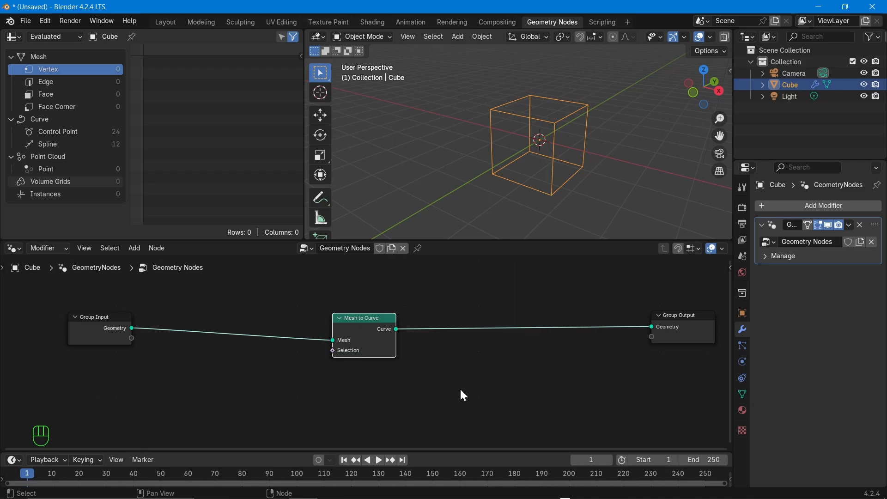
Move the Group Input and Mesh to Curve nodes farther from Group Output to make room, and deselect them
mouse_move(123, 333)
left_mouse_down()
mouse_move(98, 312)
mouse_move(111, 322)
left_mouse_up()
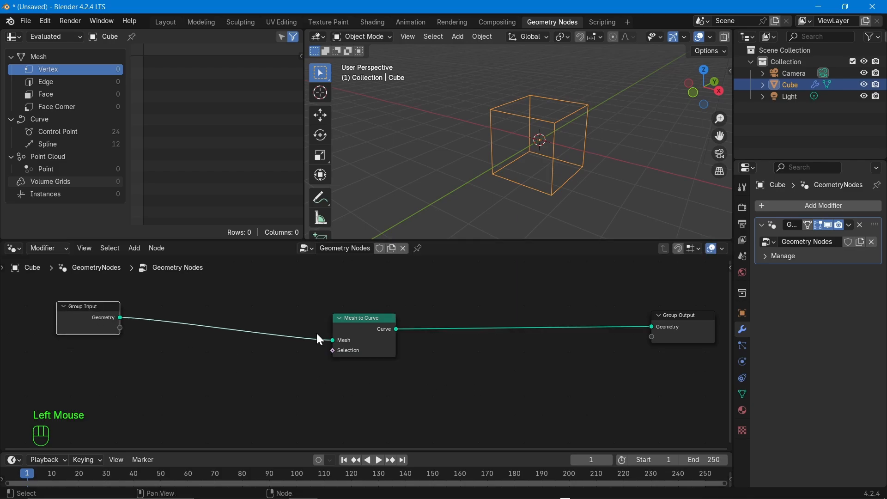
left_click_drag(351, 340, 314, 338)
left_click(455, 406)
Add an Instance on Points node on the link between Mesh to Curve and Group Output, and deselect it
key("shift+a")
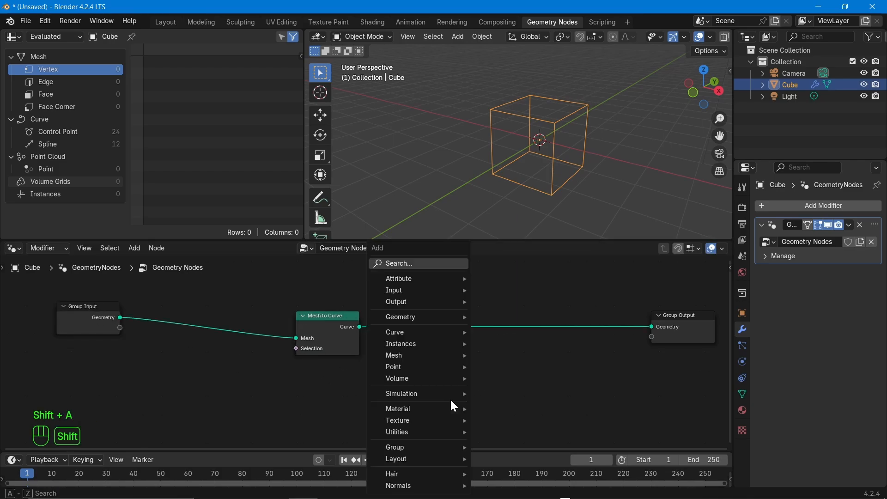
type("ins")
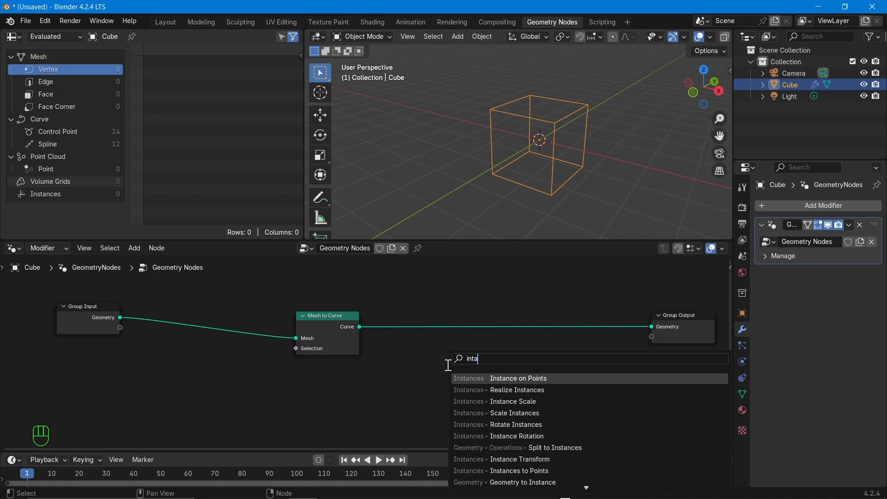
key("BackSpace")
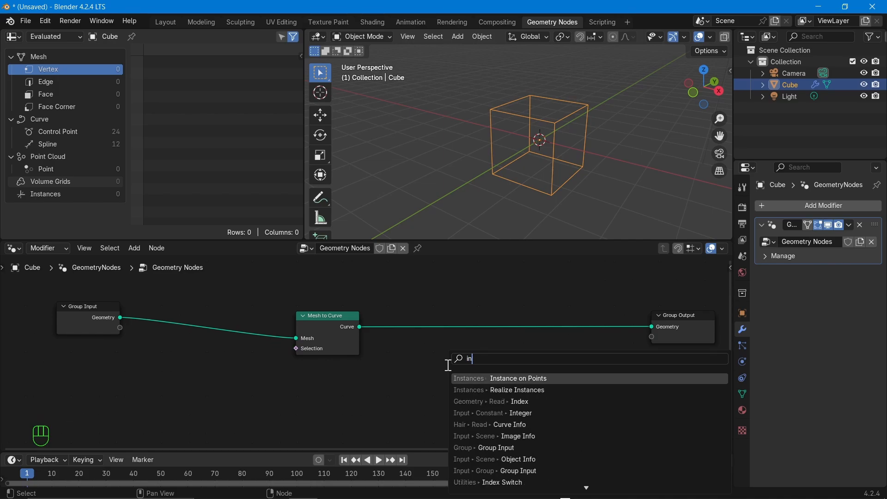
type("s")
left_click(530, 379)
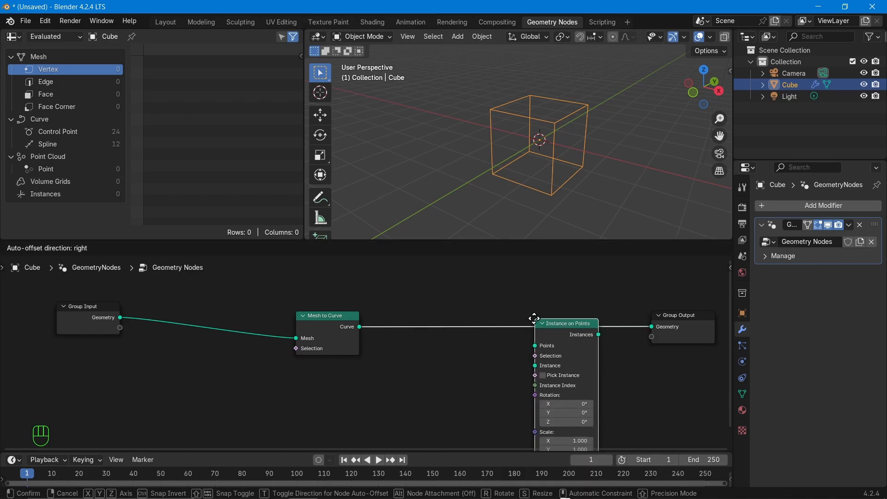
left_click(532, 312)
middle_click_drag(393, 422, 370, 357)
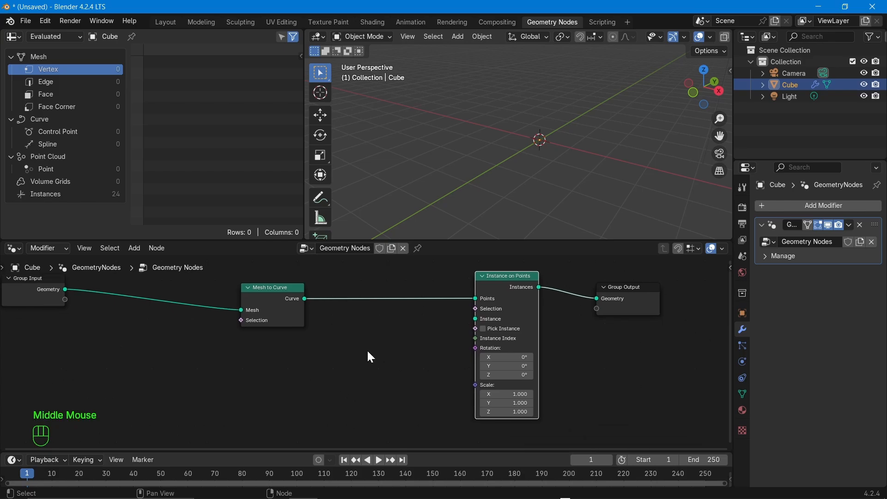
middle_click_drag(521, 325, 554, 354)
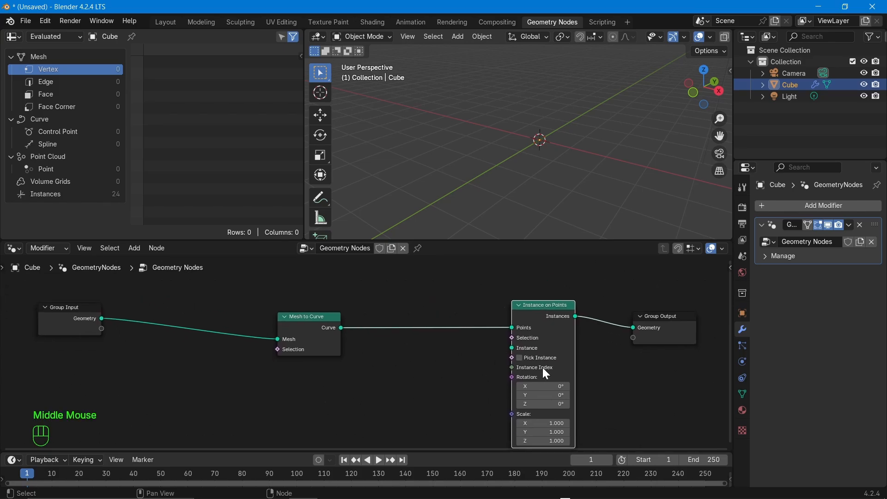
left_click(356, 397)
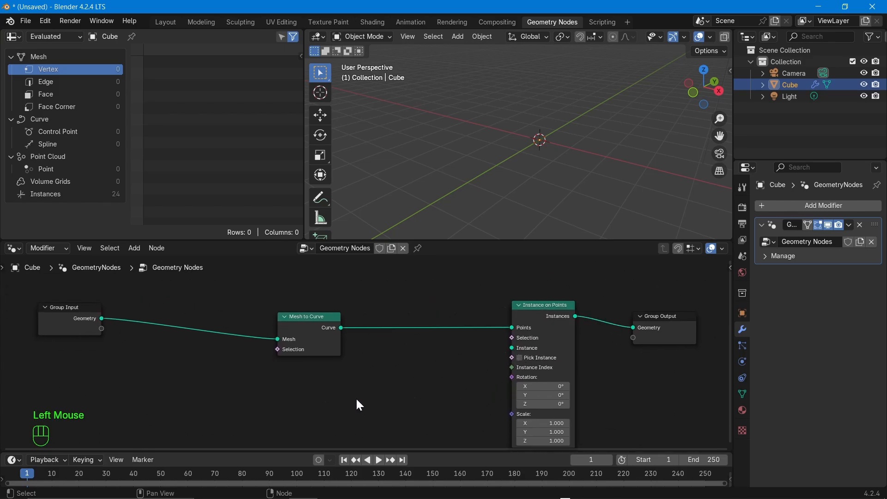
Add an Ico Sphere node below Mesh to Curve and connect its Mesh output to Instance on Points' Instance input
key("shift+a")
mouse_move(357, 399)
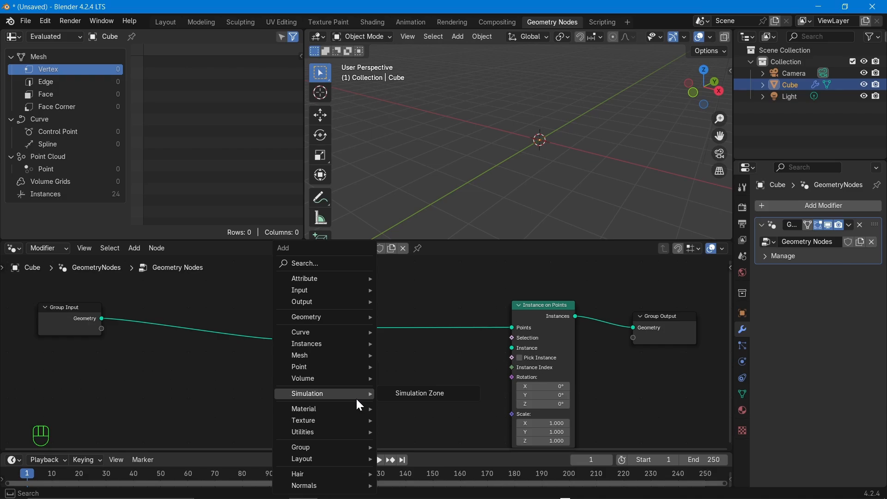
type("ico")
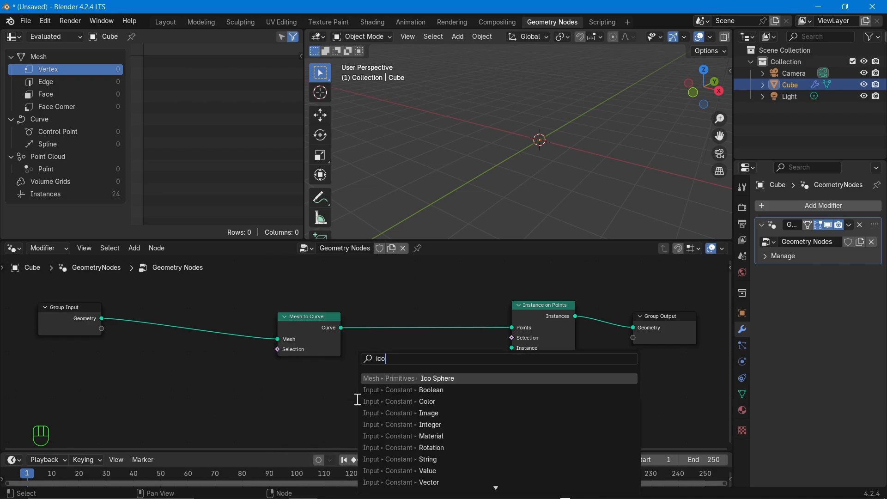
left_click(446, 378)
left_click(290, 389)
left_click_drag(337, 394, 508, 348)
Set the Ico Sphere's radius to 0.3 m and inspect the instances at the cube's corners
middle_click_drag(477, 176, 508, 170)
left_click(305, 414)
left_click_drag(305, 414, 289, 415)
middle_click_drag(545, 188, 561, 190)
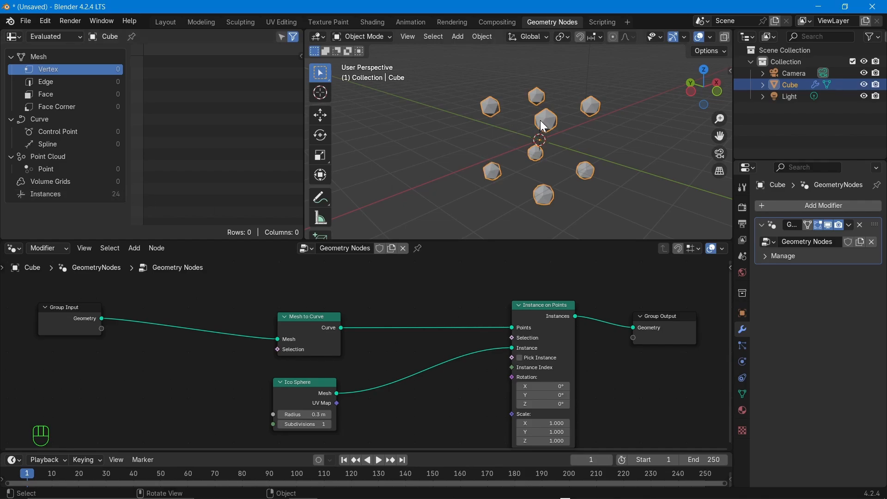
middle_click_drag(521, 182, 480, 107)
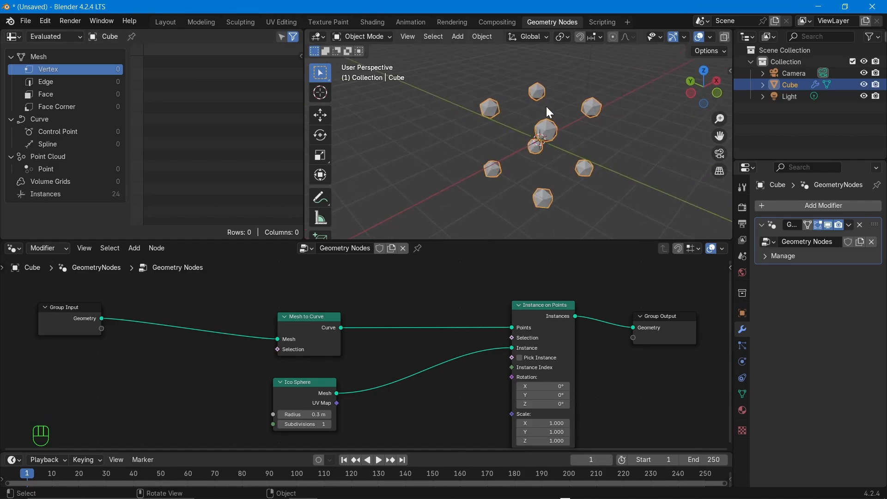
Mute and unmute Mesh to Curve repeatedly to compare the instance counts with and without the curve conversion
middle_click_drag(400, 412, 426, 416)
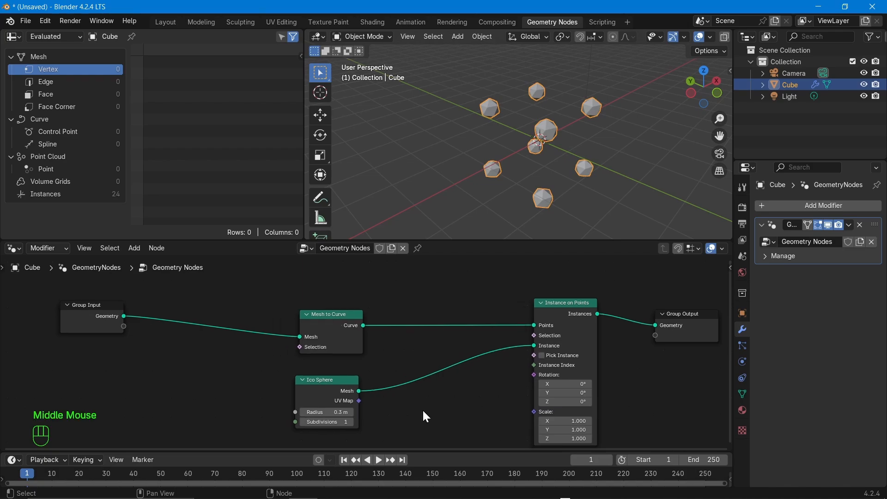
left_click(341, 349)
mouse_move(339, 345)
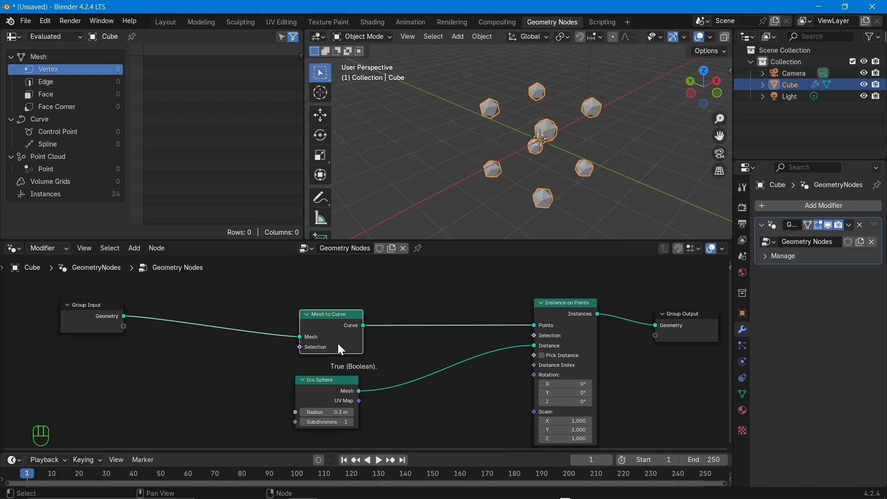
key("m")
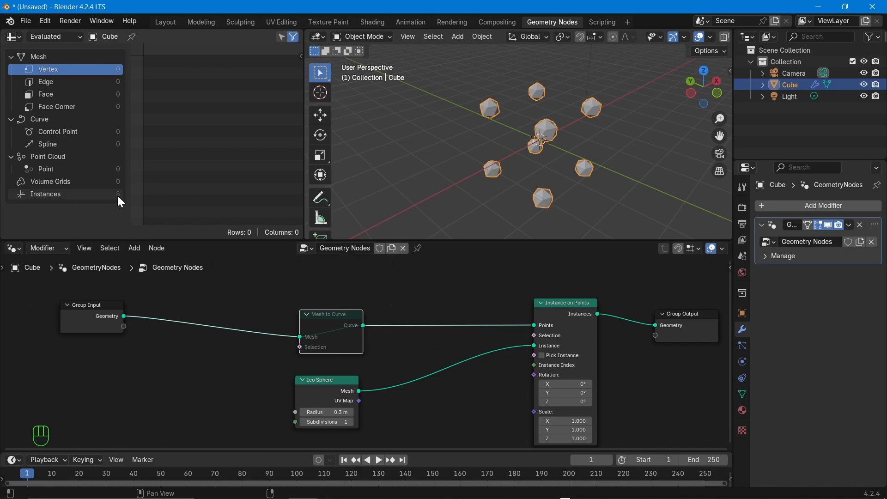
left_click(341, 341)
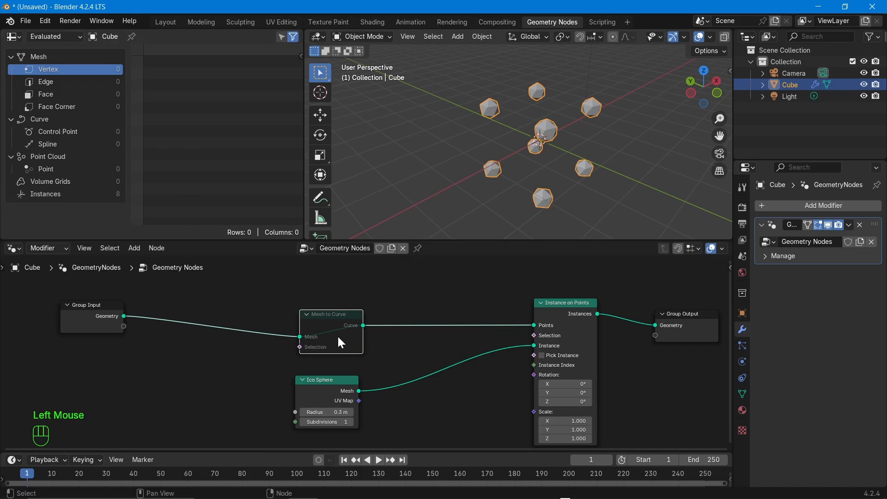
key("m")
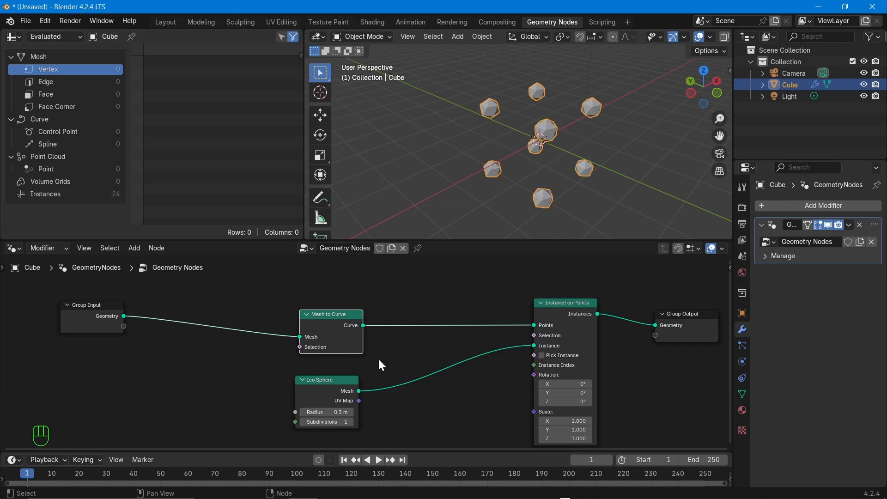
left_click(346, 347)
key("m")
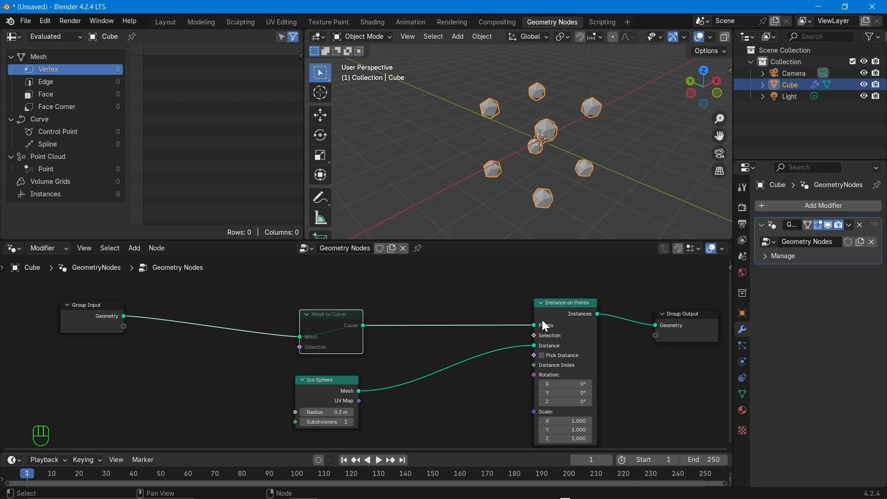
mouse_move(533, 326)
left_click(344, 349)
key("m")
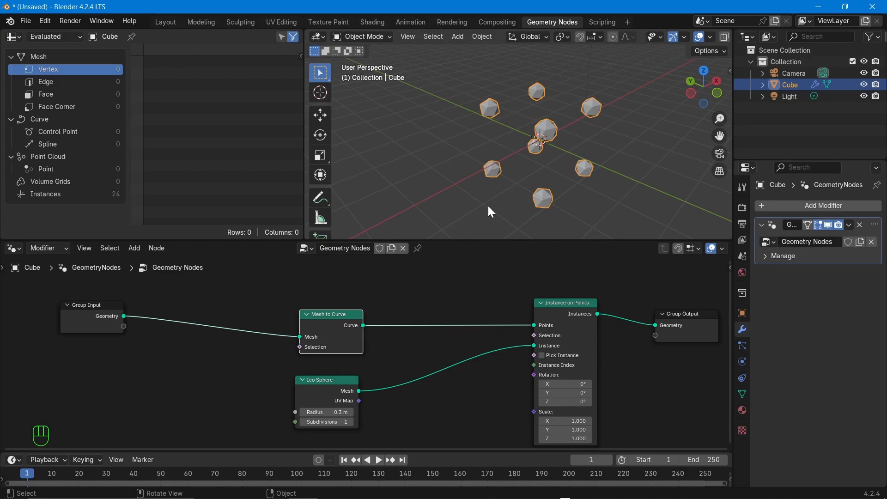
Mute both the Mesh to Curve and Instance on Points nodes so the plain cube mesh is output
left_click(343, 337)
key("m")
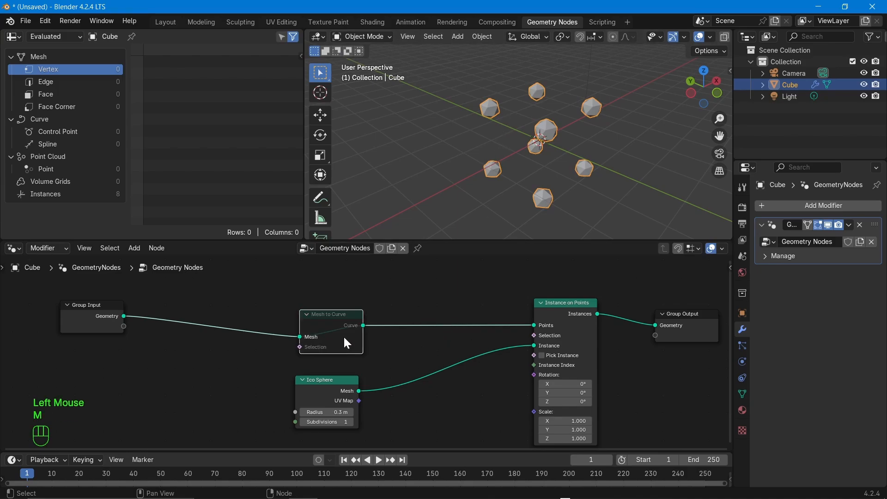
left_click(578, 328)
key("m")
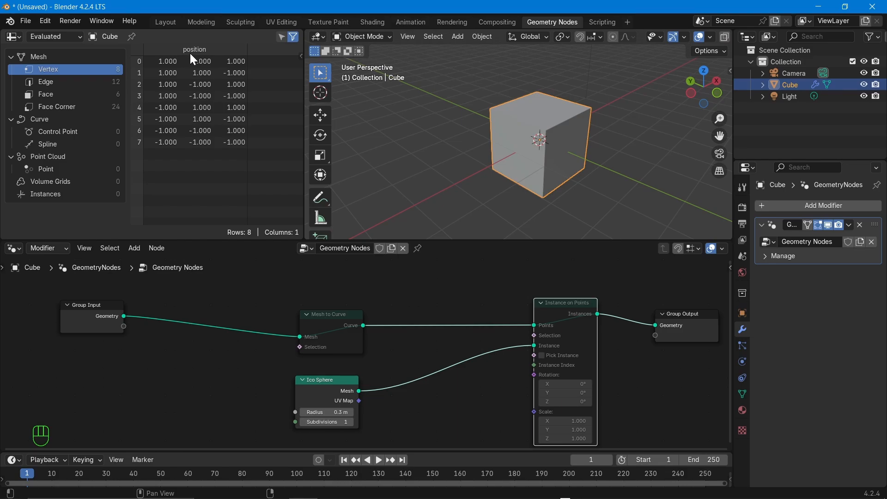
Unmute Mesh to Curve to examine the spline and control point data in the spreadsheet, and mute the node again
left_click(351, 353)
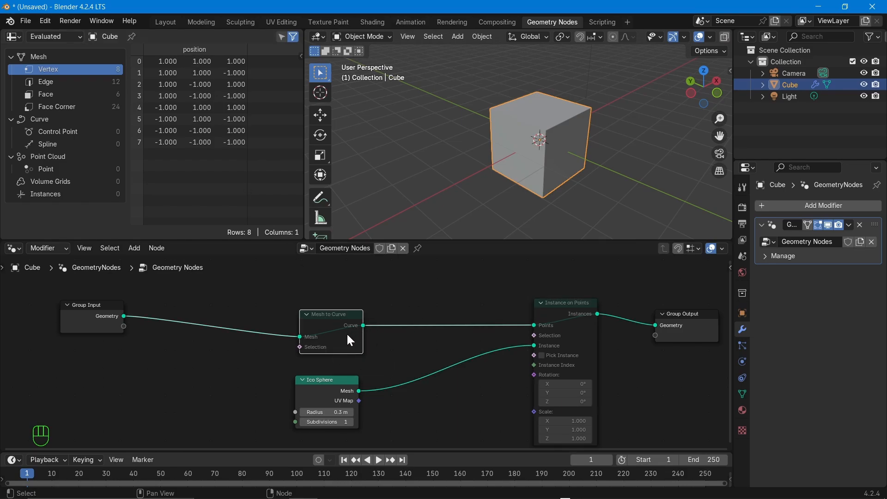
key("m")
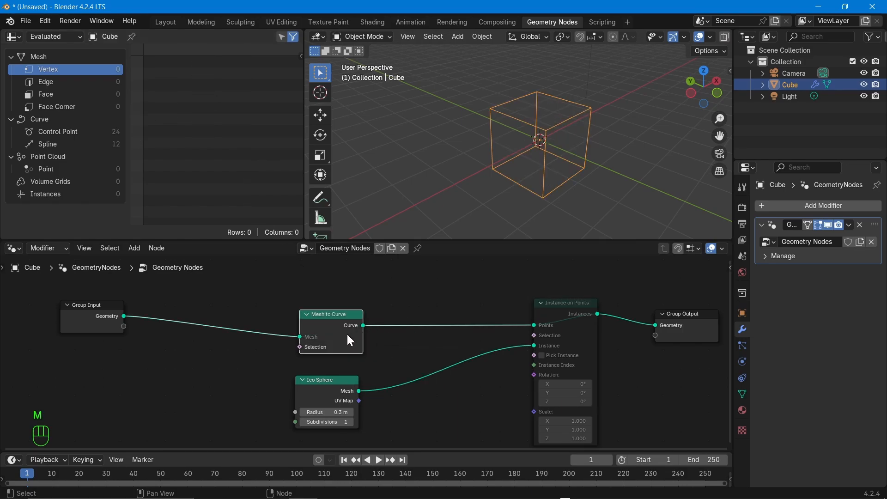
left_click(91, 142)
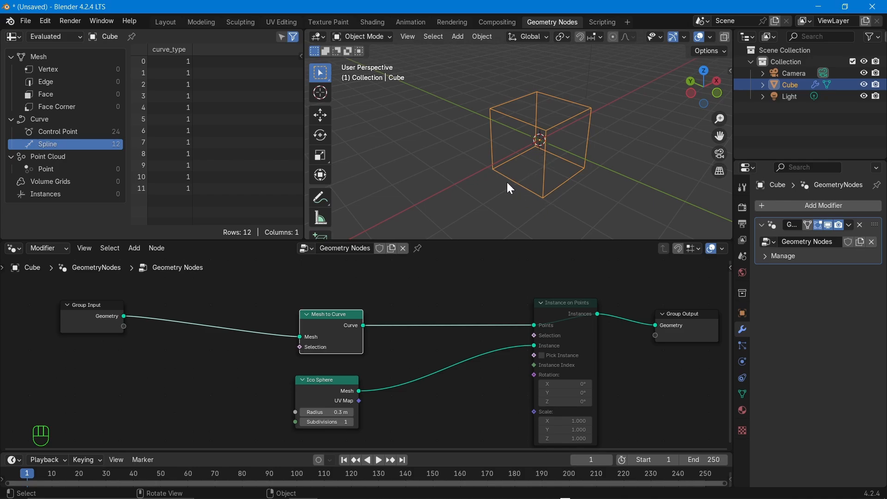
left_click(80, 131)
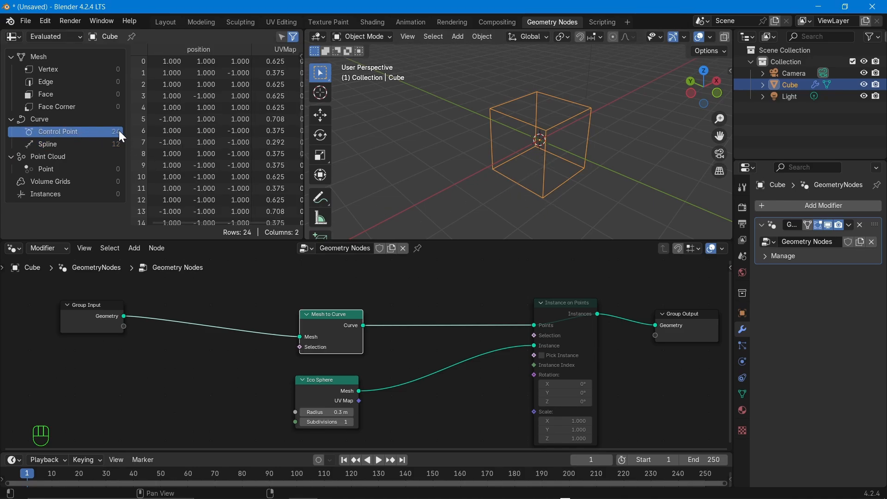
left_click(352, 343)
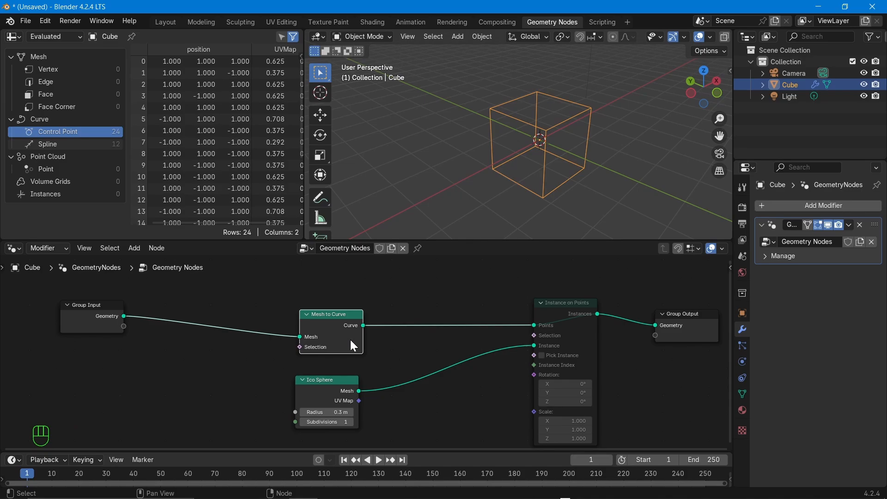
key("m")
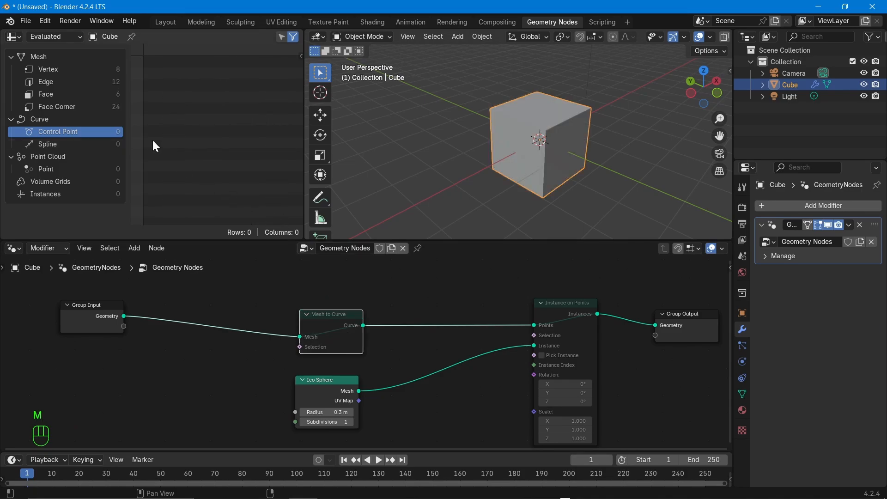
Examine the cube's face and face corner data in the spreadsheet and unmute the Mesh to Curve node
left_click(76, 84)
left_click(83, 108)
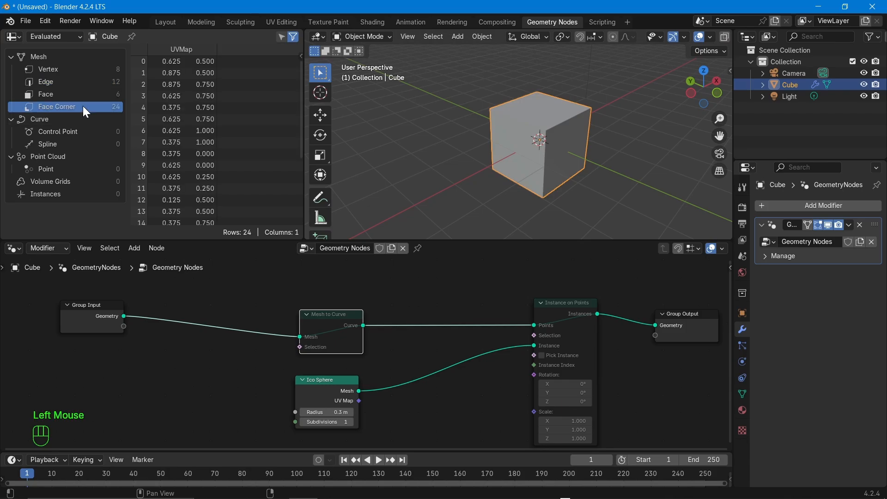
left_click(331, 339)
key("m")
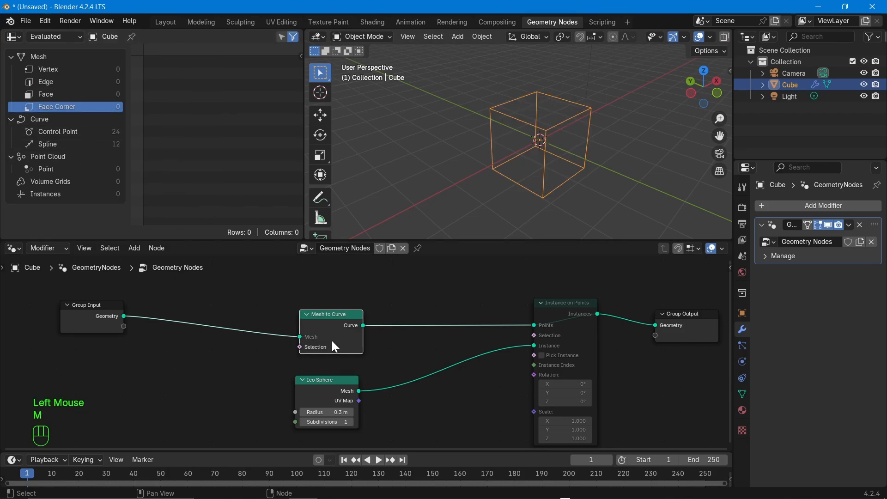
Examine the curve's spline and control point data, widening the spreadsheet to show the full position and UVMap columns
left_click(85, 146)
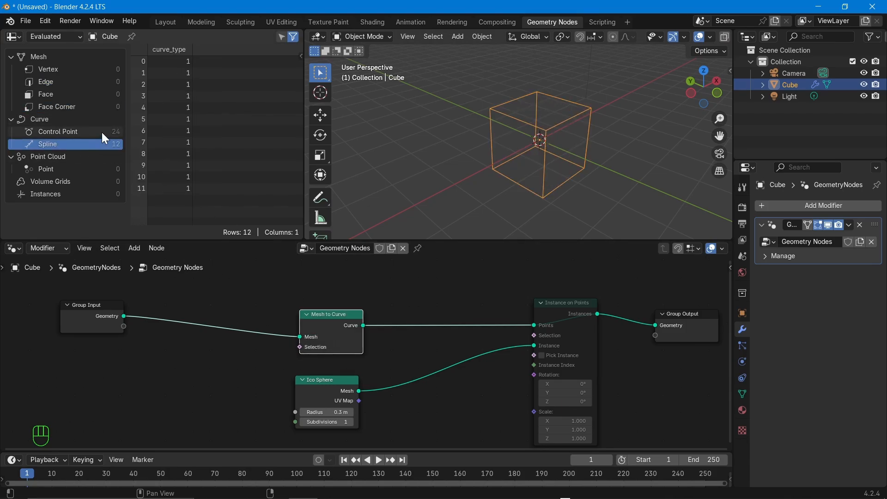
left_click(102, 132)
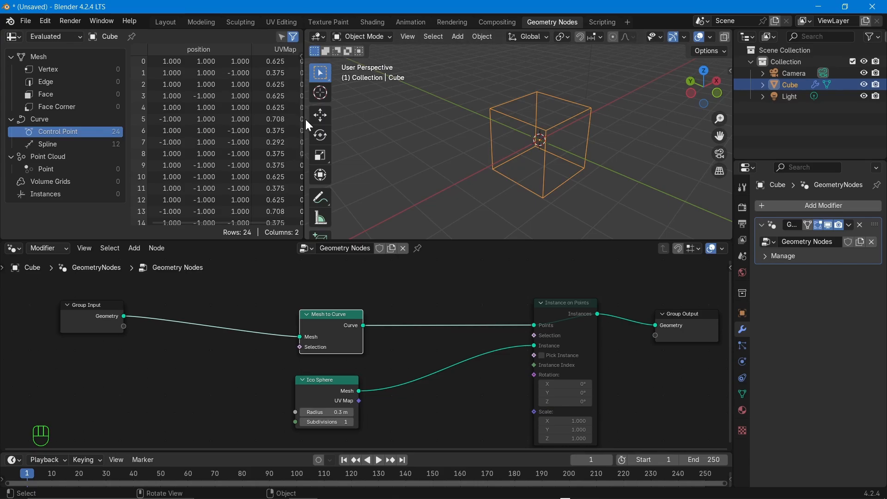
left_click_drag(306, 119, 354, 125)
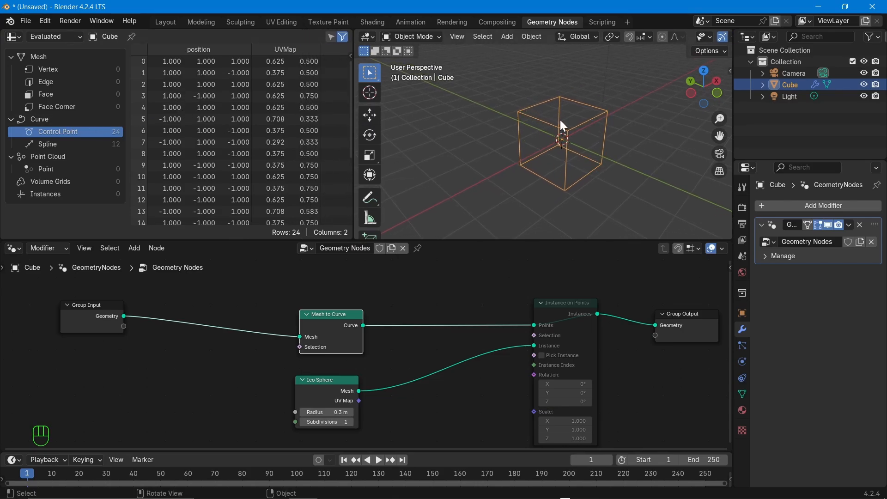
scroll(202, 188, "down", 5)
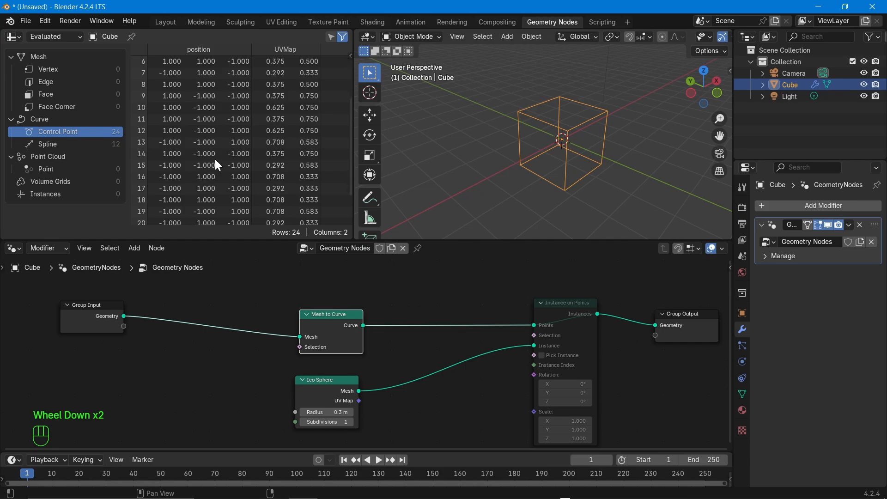
left_click(68, 70)
left_click(85, 132)
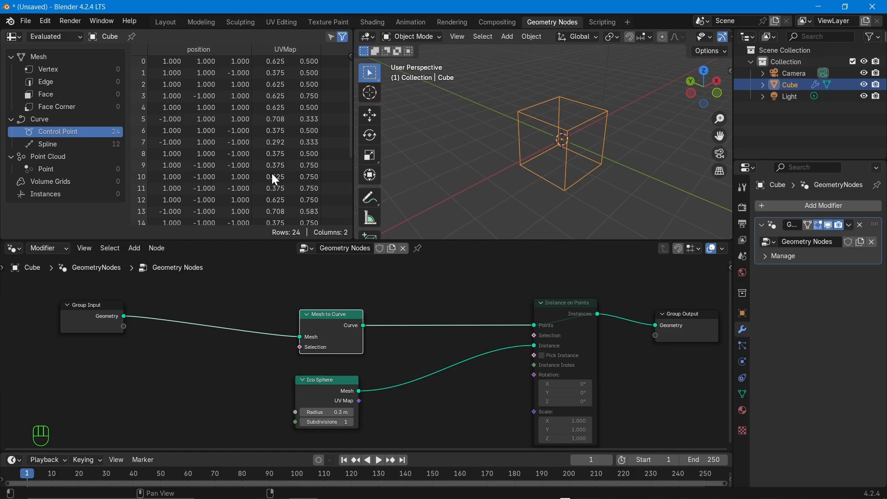
Unmute the Instance on Points node and show the Instances data in the spreadsheet
middle_click_drag(573, 176, 500, 195)
middle_click_drag(577, 331, 475, 337)
left_click(476, 339)
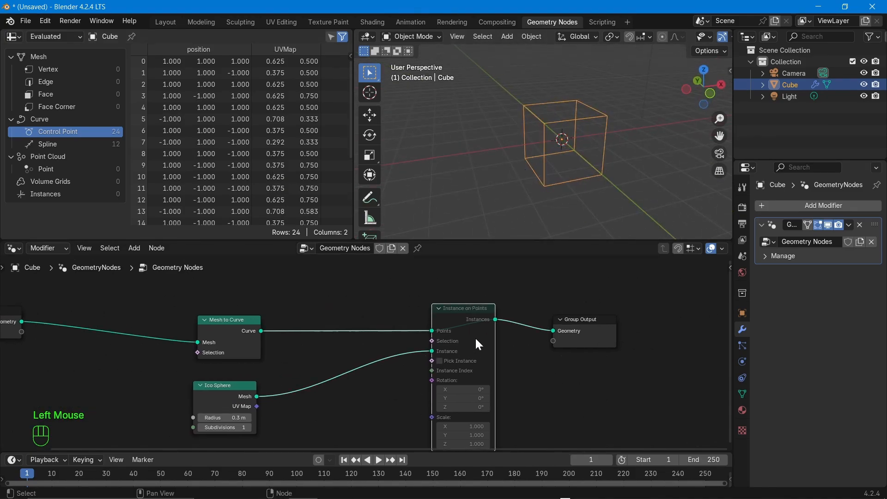
key("m")
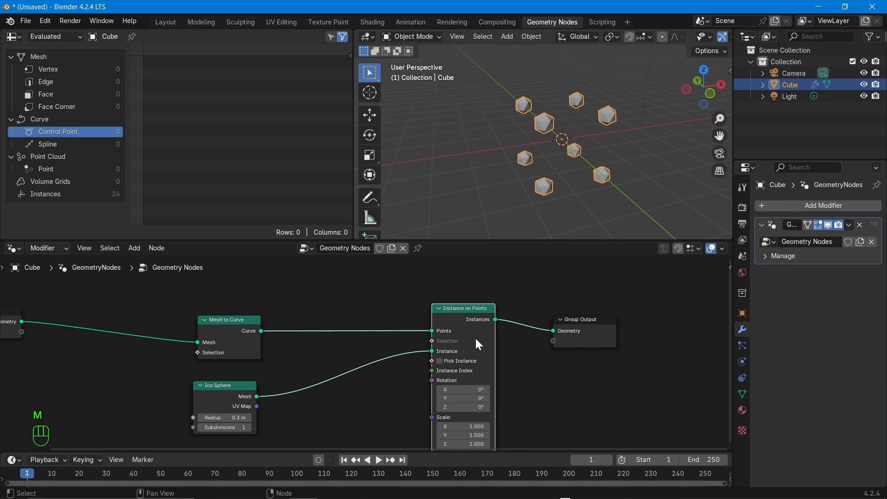
left_click(93, 198)
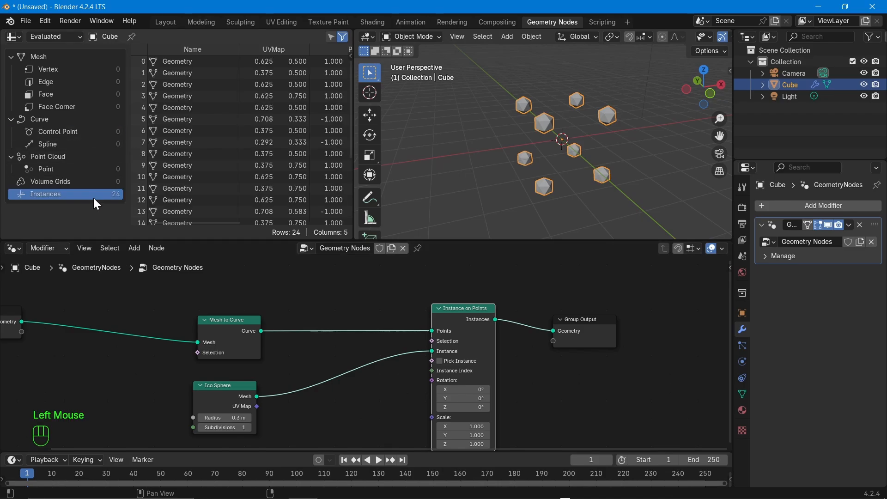
middle_click_drag(546, 372, 506, 350)
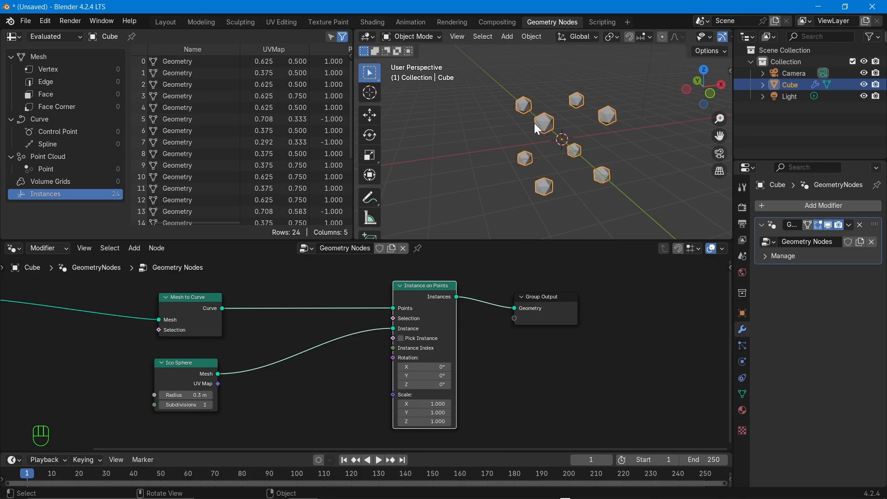
Add a vector Random Value node feeding the Rotation input of Instance on Points and place it below Ico Sphere
middle_click_drag(490, 370, 511, 340)
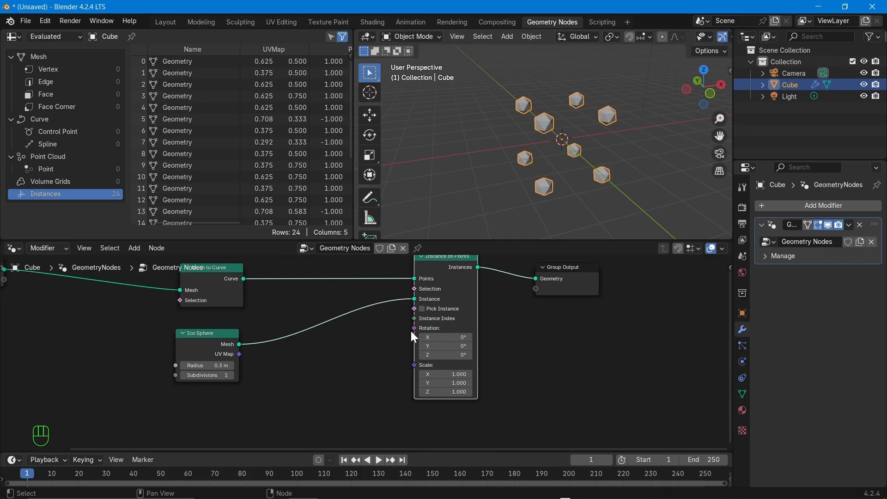
left_click_drag(415, 328, 347, 367)
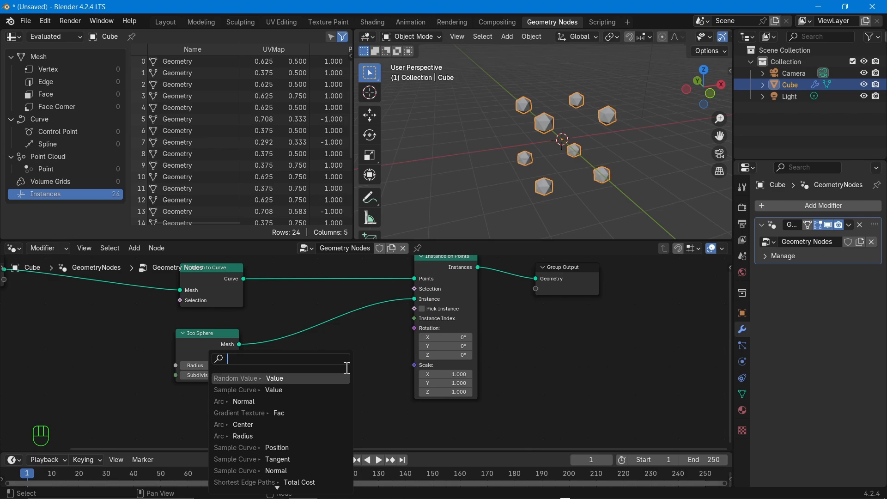
left_click(298, 378)
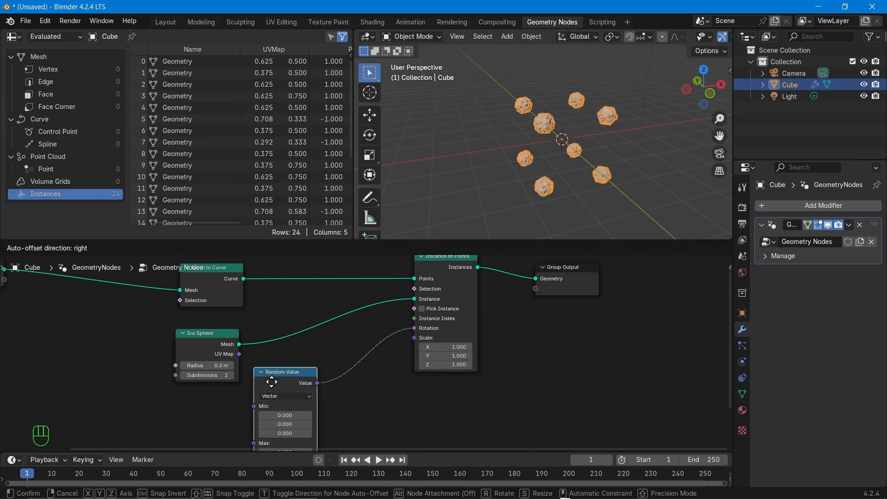
left_click(273, 386)
scroll(548, 113, "up", 4)
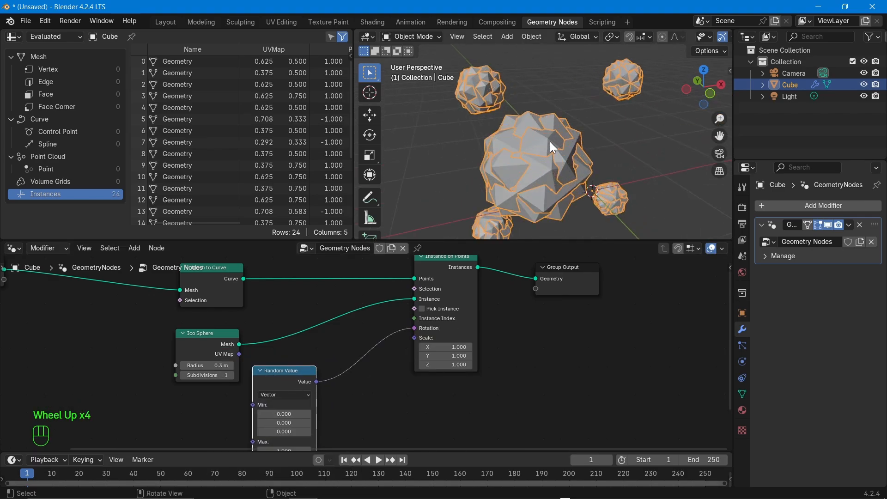
scroll(551, 153, "down", 3)
Mute and unmute the Random Value node to compare the ico spheres with and without random rotation
middle_click_drag(584, 328, 581, 313)
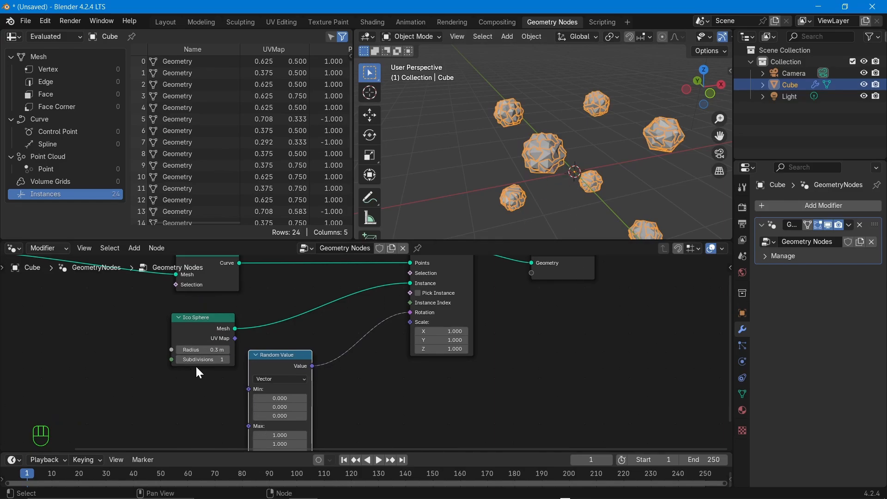
left_click(179, 361)
left_click(177, 362)
left_click(193, 397)
middle_click_drag(458, 410, 458, 361)
middle_click_drag(368, 387, 300, 411)
scroll(537, 147, "up", 3)
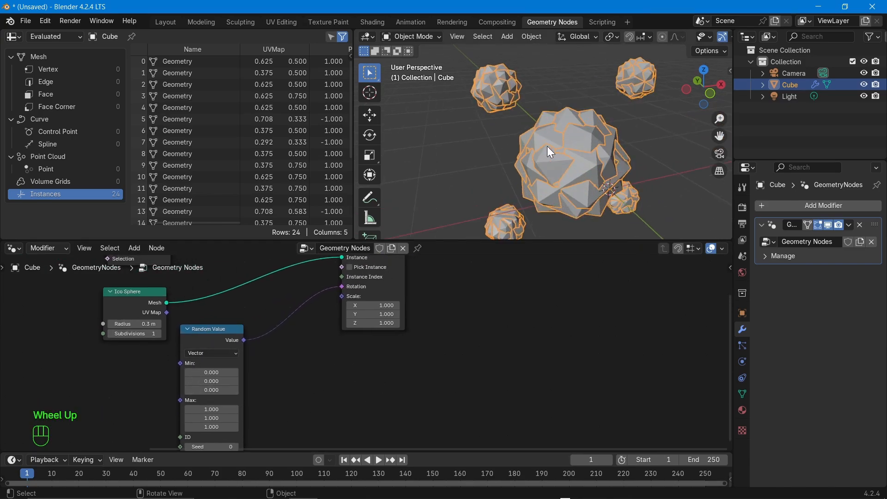
left_click(194, 337)
key("m")
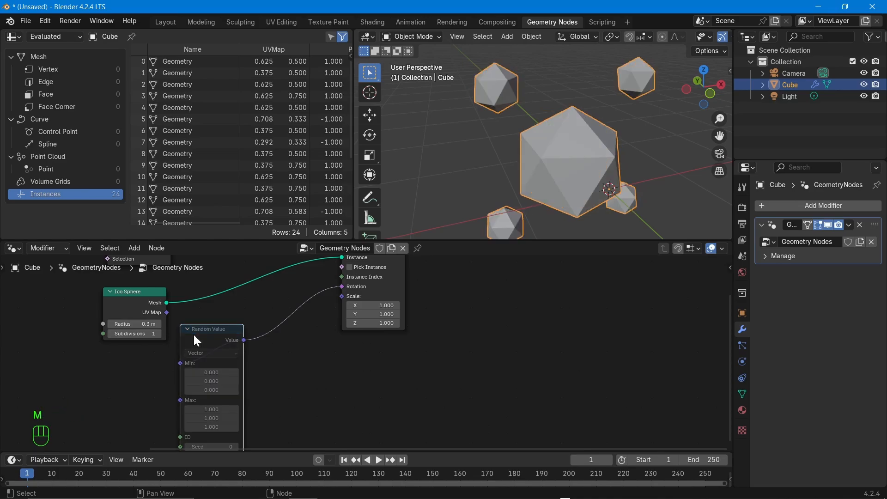
left_click(193, 334)
key("m")
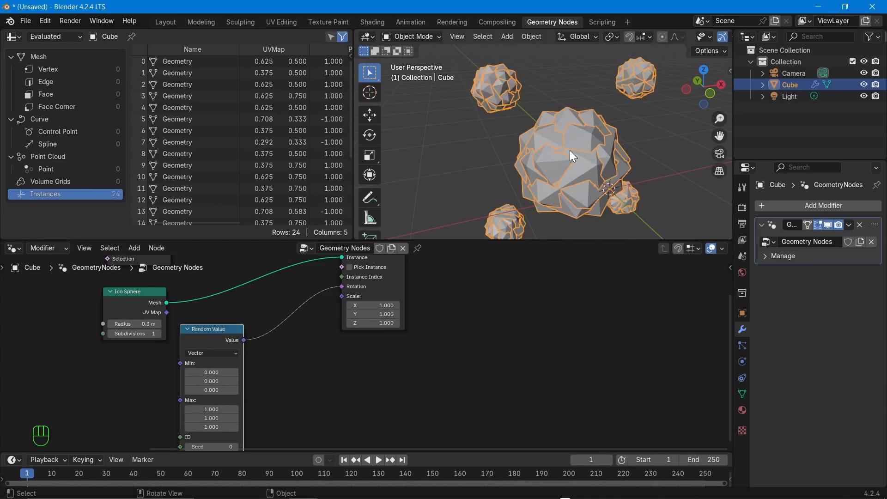
Add a second vector Random Value node feeding the Scale input of Instance on Points and space the two nodes apart
middle_click_drag(481, 335, 423, 334)
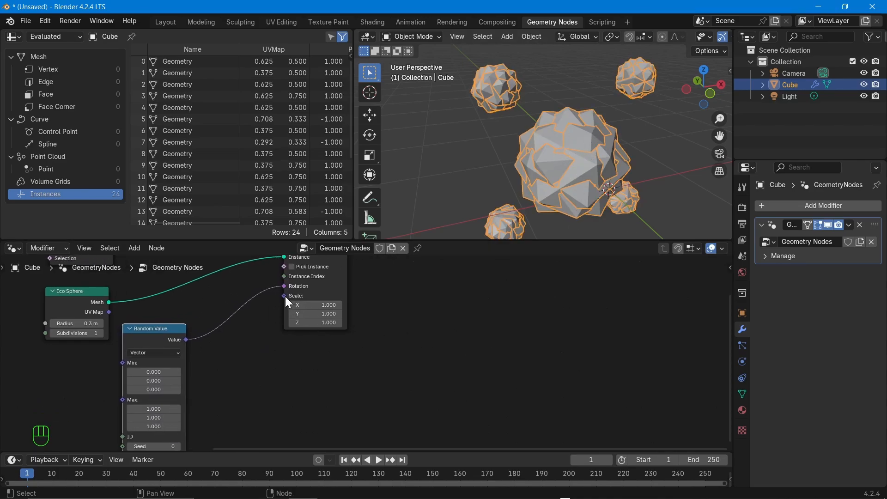
left_click_drag(285, 296, 273, 340)
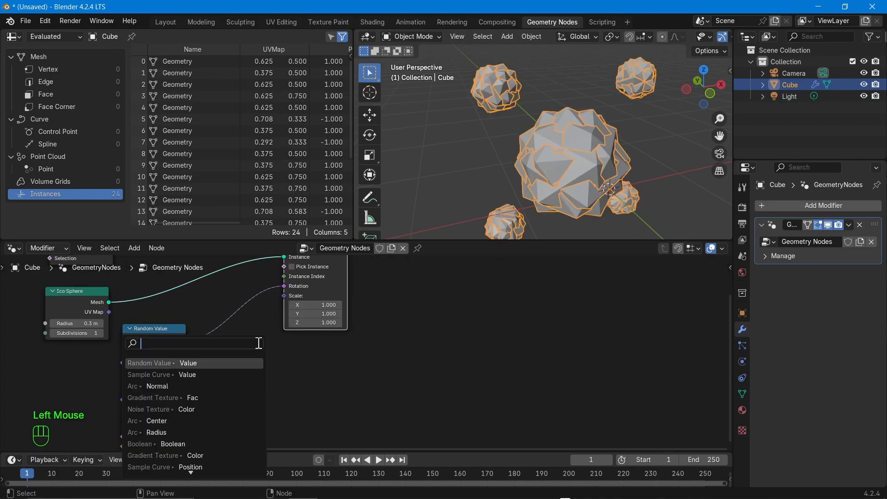
left_click(208, 363)
left_click(209, 365)
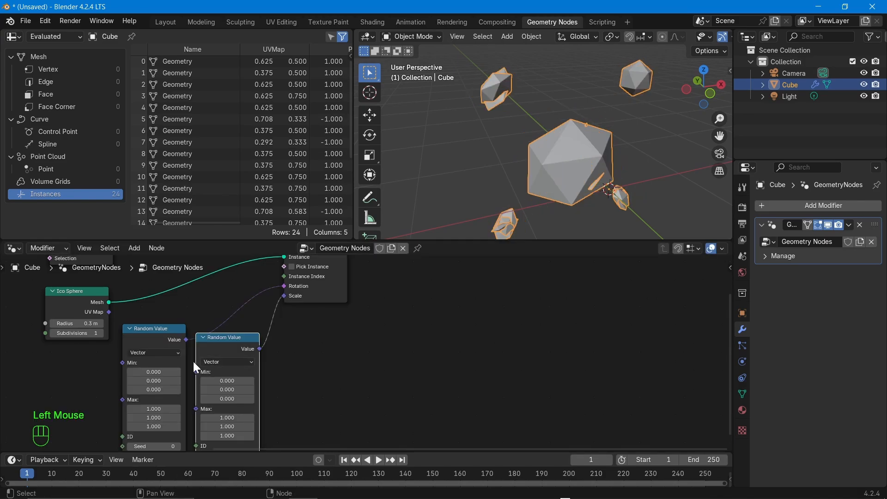
middle_click_drag(193, 362, 318, 354)
left_click_drag(273, 341, 215, 368)
left_click_drag(361, 344, 331, 367)
Set all three Max components of the rotation's Random Value node to 2*pi and inspect the rotated instances
middle_click_drag(402, 403, 412, 323)
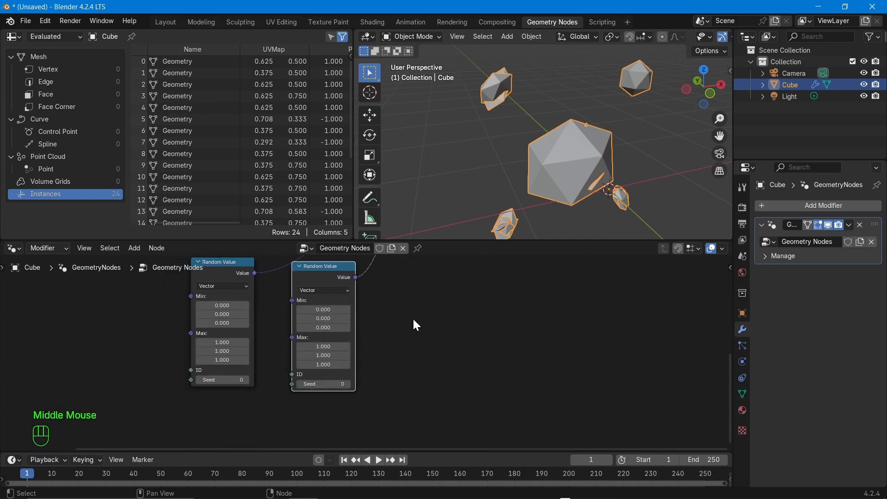
scroll(331, 371, "up", 2)
middle_click_drag(331, 371, 375, 308)
left_click_drag(286, 351, 298, 374)
left_click(221, 356)
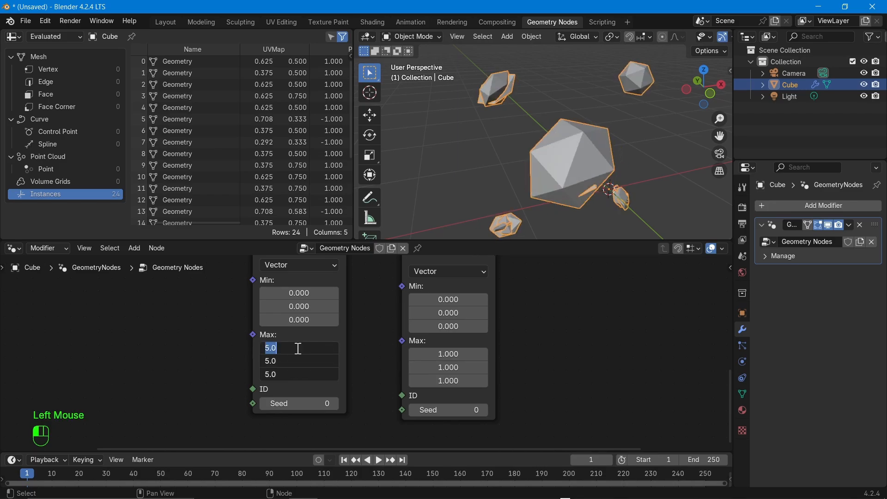
type("2*")
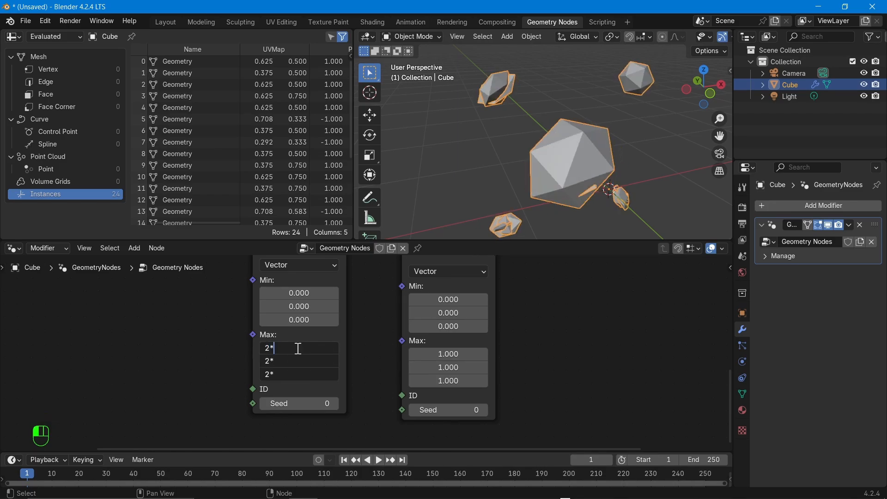
type("pi")
key("Return")
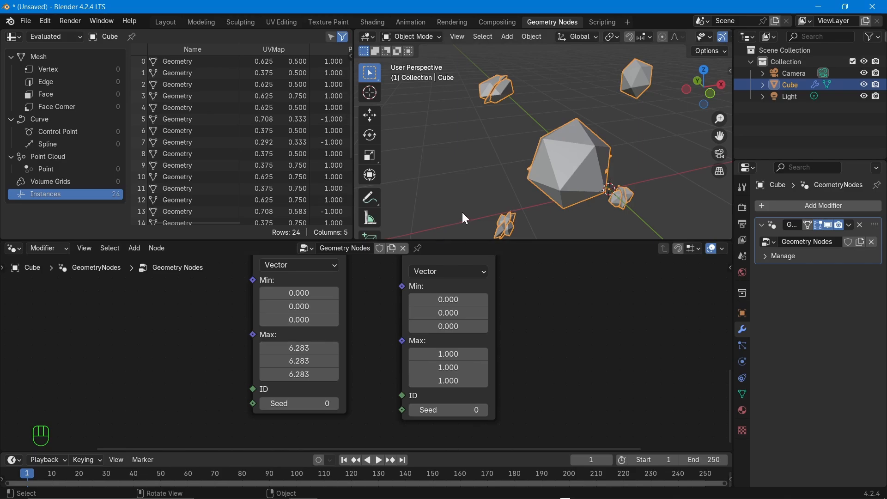
scroll(629, 203, "up", 3)
scroll(629, 203, "down", 5)
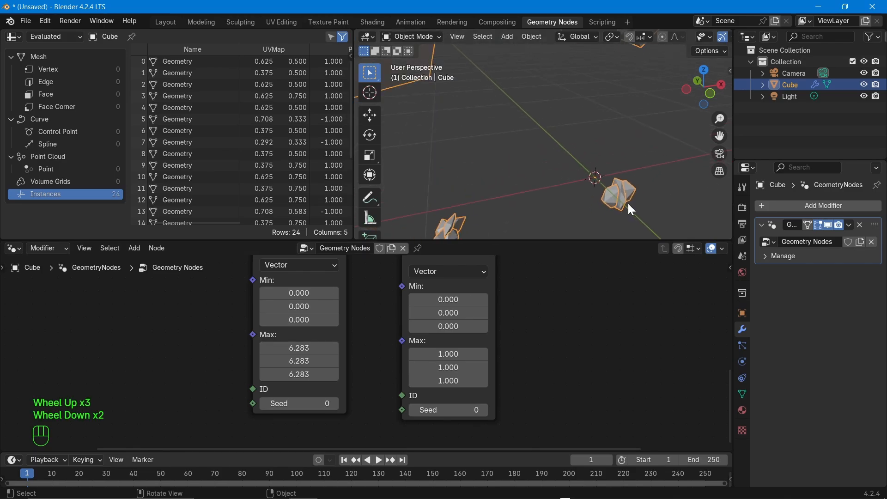
scroll(634, 204, "up", 3)
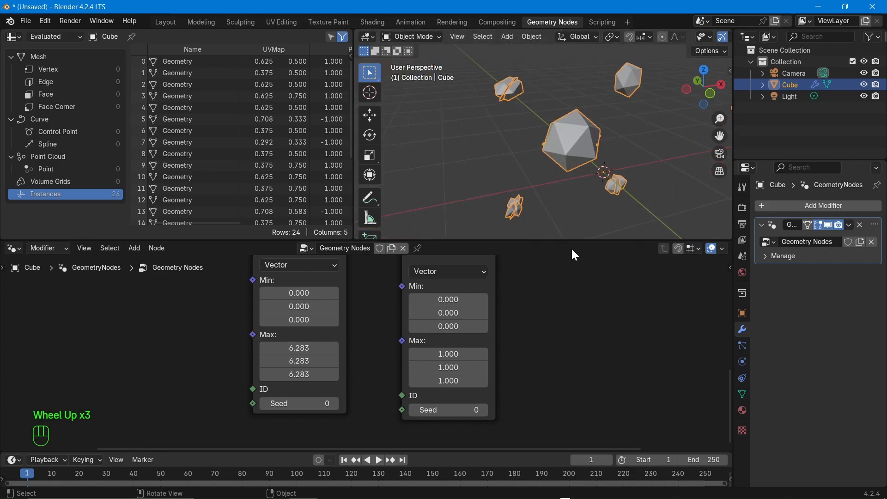
Set the Max vector of the scale's Random Value node to 1.3, 0.7 and 1.8
middle_click_drag(590, 333, 406, 385)
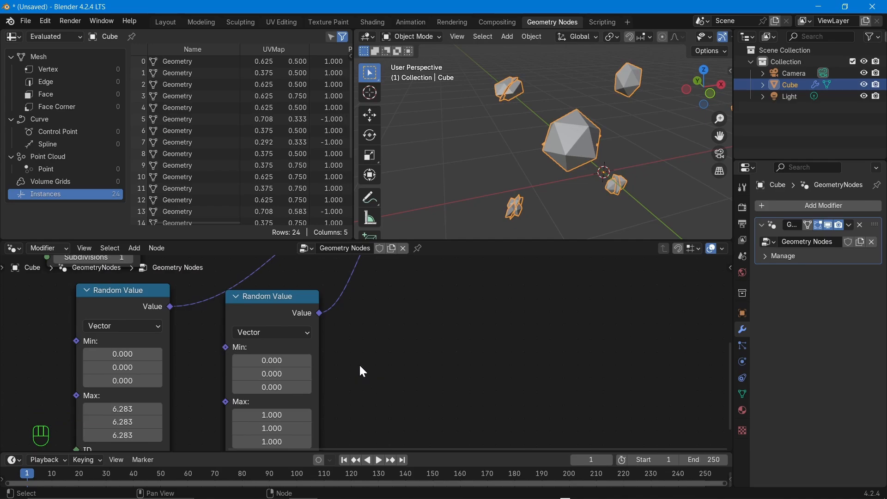
middle_click_drag(411, 294, 453, 232)
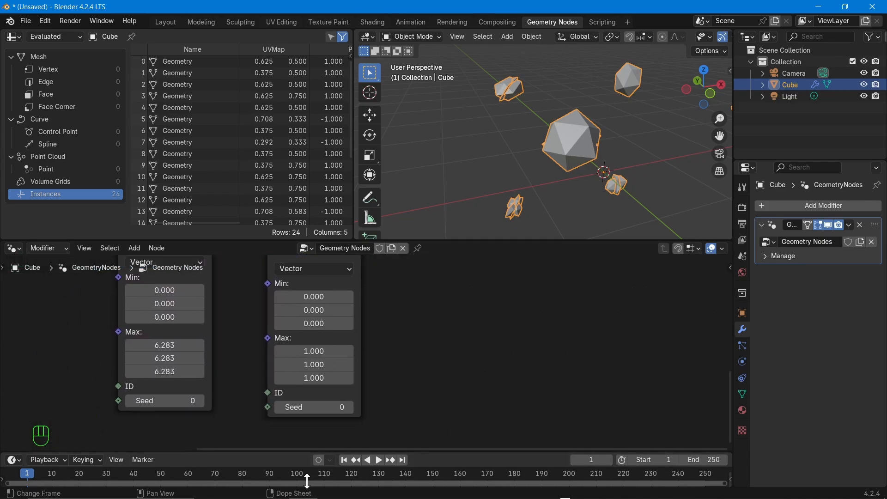
left_click_drag(317, 352, 356, 378)
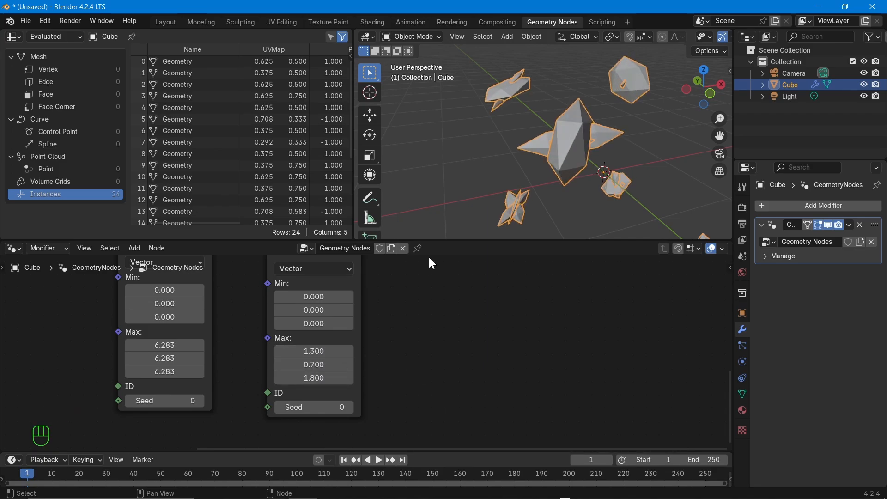
Examine the randomly rotated and scaled ico spheres at the cube's corners from several angles and distances
scroll(536, 193, "up", 2)
scroll(539, 195, "down", 2)
middle_click_drag(539, 195, 562, 151)
scroll(626, 159, "down", 1)
scroll(617, 147, "up", 4)
scroll(562, 151, "down", 2)
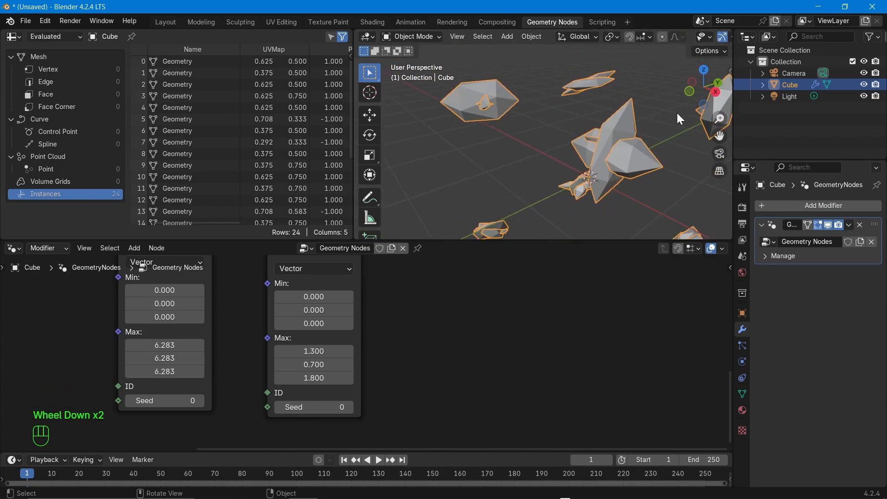
middle_click_drag(677, 113, 500, 107)
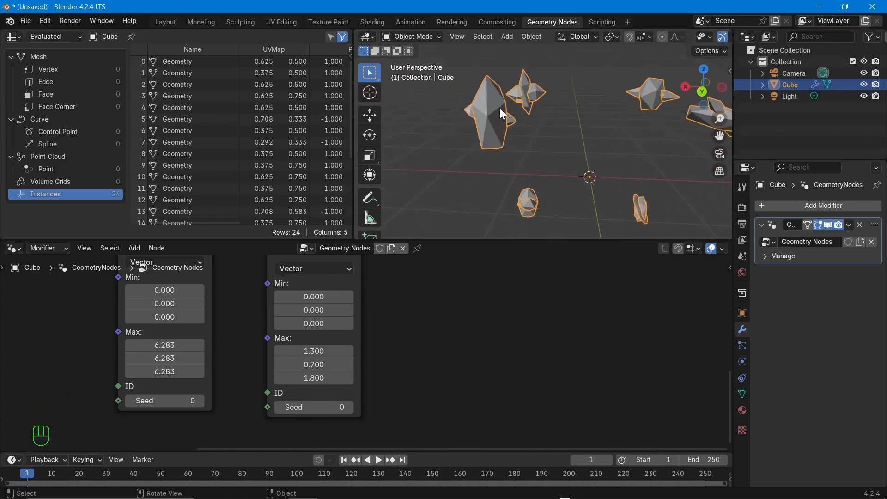
scroll(498, 110, "down", 3)
scroll(623, 106, "up", 2)
middle_click_drag(623, 106, 556, 142)
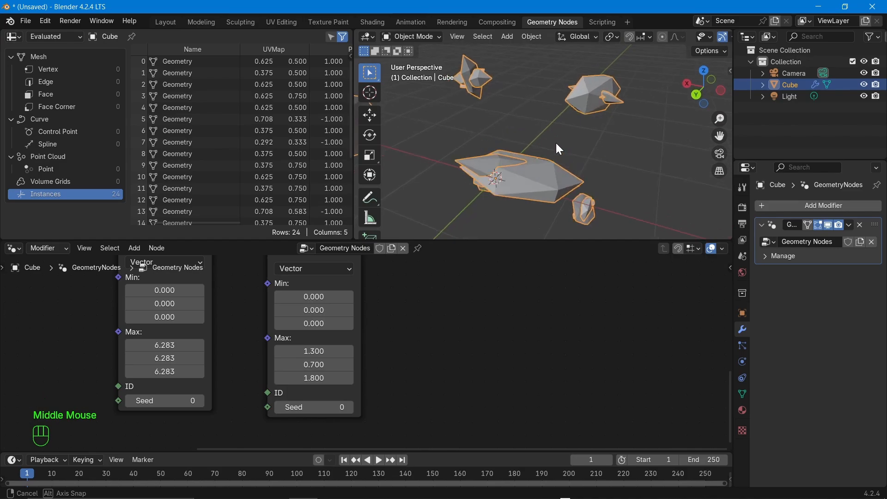
middle_click_drag(542, 188, 535, 180)
scroll(607, 112, "up", 2)
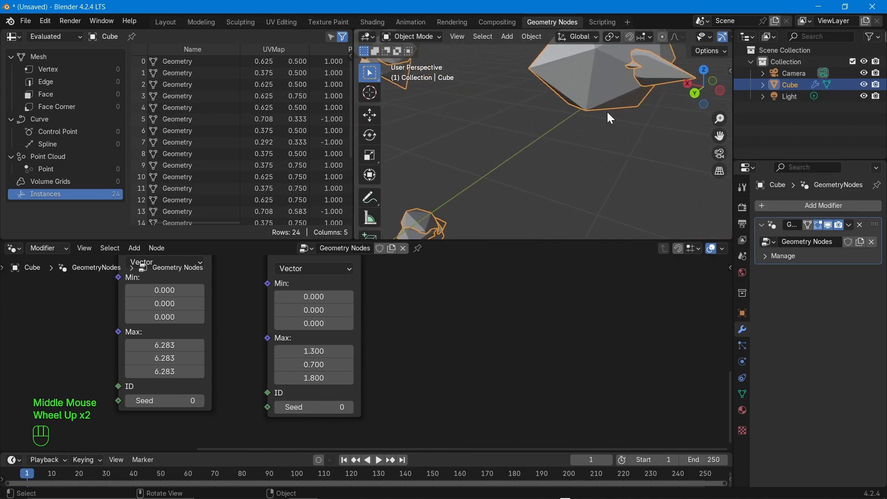
Inspect the clusters of overlapping rotated and scaled ico spheres up close and from around the whole cube
scroll(607, 112, "down", 2)
middle_click_drag(608, 112, 504, 137)
scroll(483, 208, "down", 3)
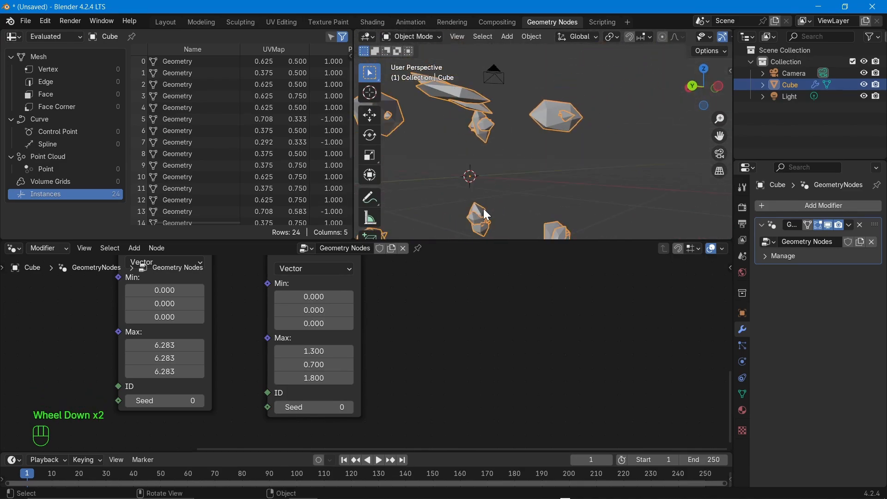
scroll(478, 229, "up", 5)
middle_click_drag(525, 191, 498, 193)
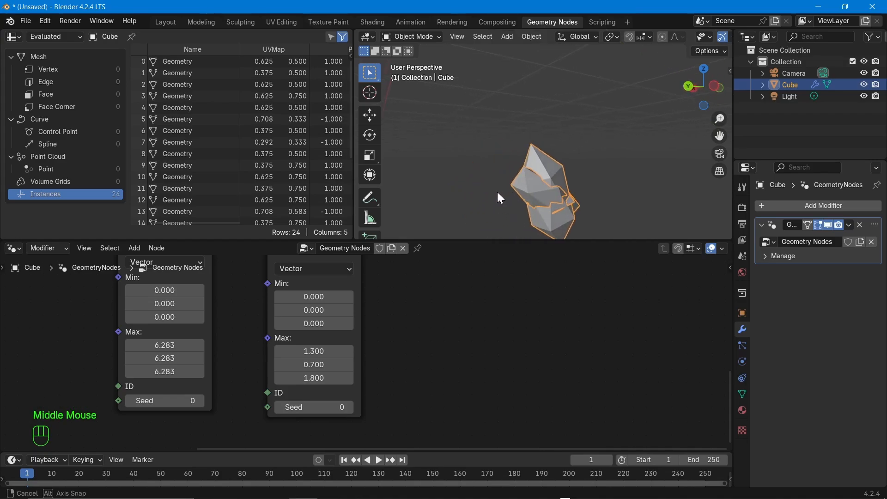
scroll(491, 194, "down", 6)
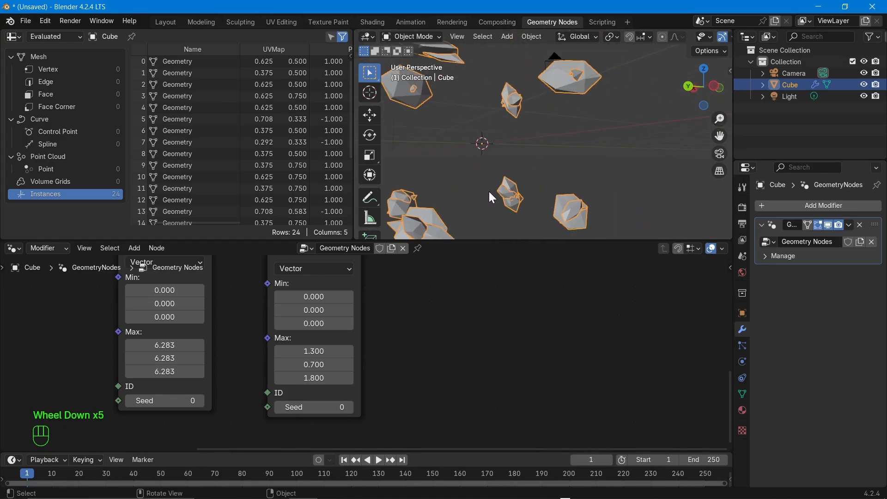
middle_click_drag(490, 192, 555, 203)
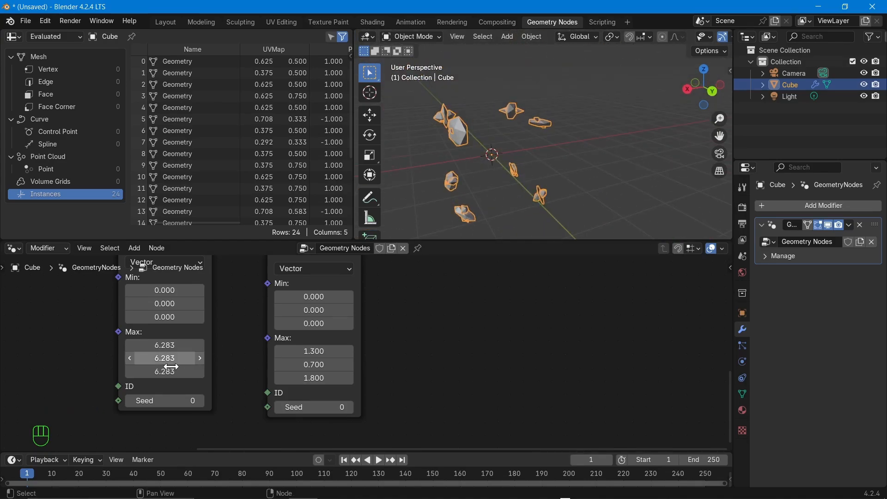
Mute both Random Value nodes and disconnect them from the Rotation and Scale inputs of Instance on Points
scroll(462, 329, "down", 3)
middle_click_drag(499, 338, 521, 386)
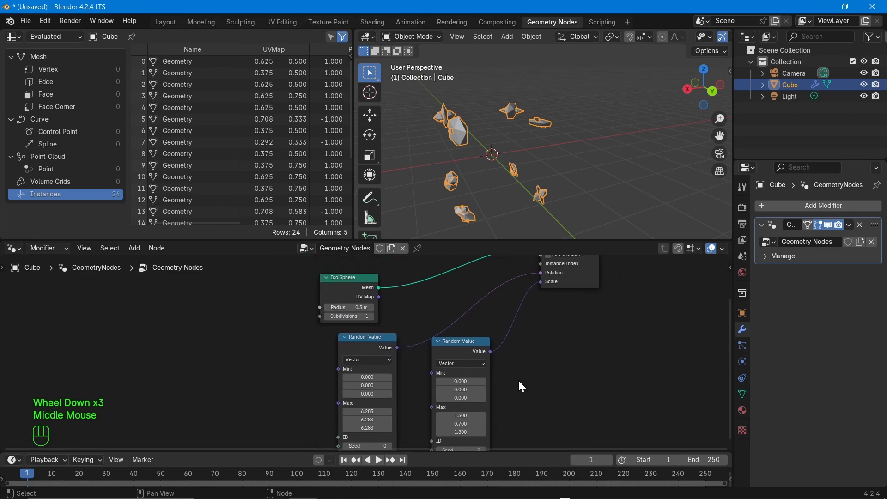
left_click(364, 353)
key("m")
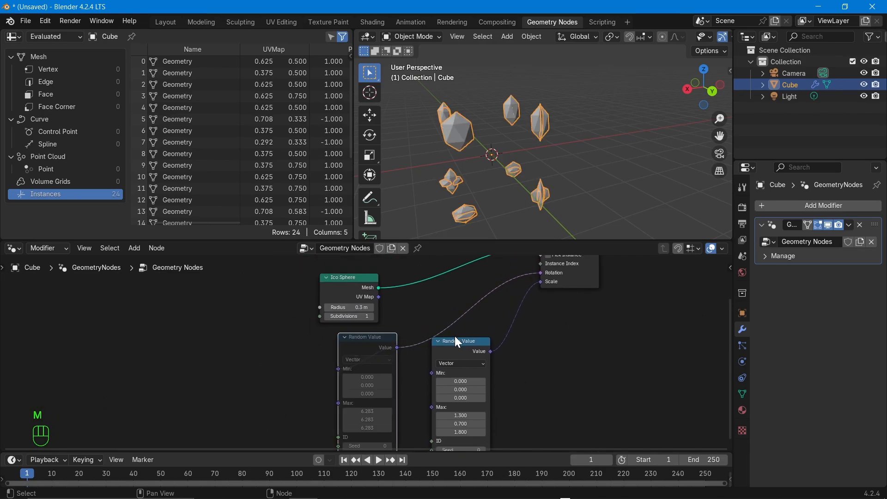
left_click(458, 343)
key("m")
middle_click_drag(531, 333, 491, 293)
left_click_drag(497, 282, 439, 301)
middle_click_drag(483, 347, 566, 356)
scroll(312, 359, "down", 2)
middle_click_drag(329, 360, 379, 390)
middle_click_drag(379, 390, 423, 423)
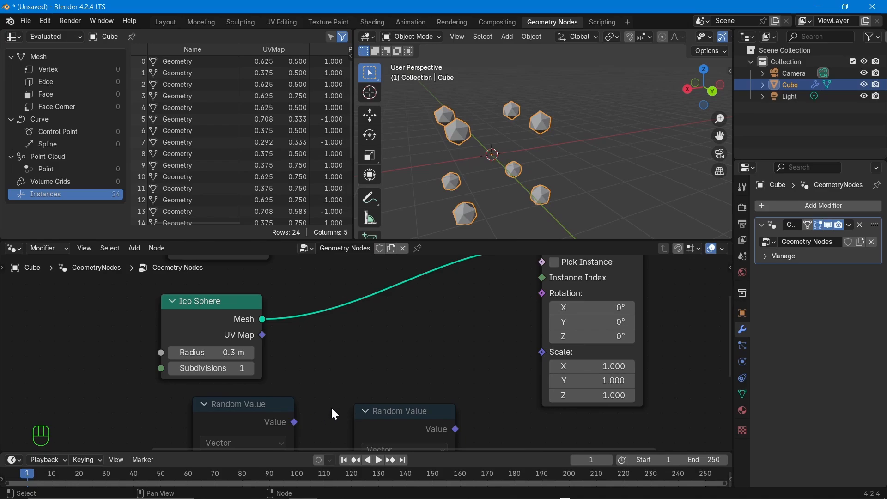
Insert a Subdivide Mesh node between Group Input and Mesh to Curve, making room for it, and set its level to 2
middle_click_drag(428, 340, 501, 412)
scroll(381, 372, "down", 4)
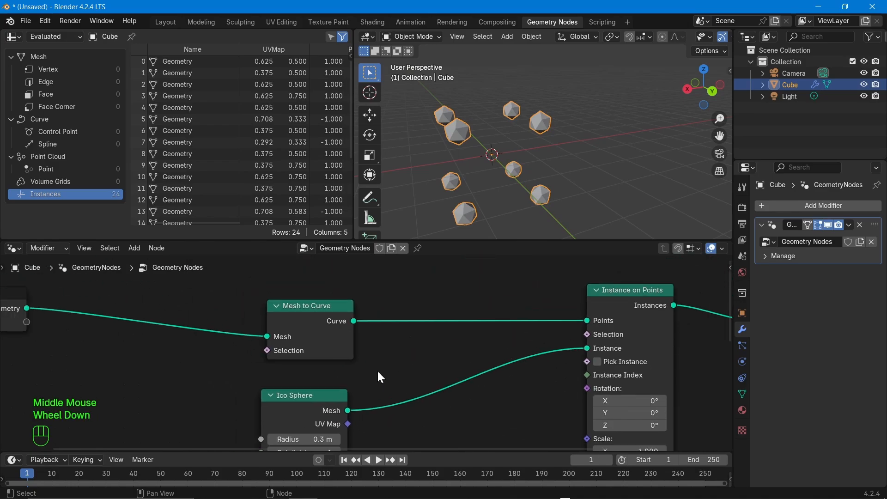
middle_click_drag(333, 378, 353, 384)
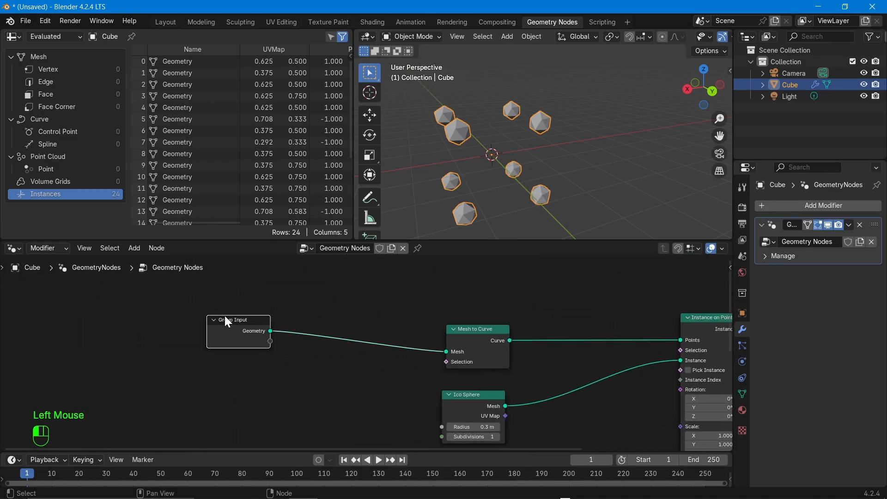
left_click_drag(225, 316, 191, 316)
left_click(372, 370)
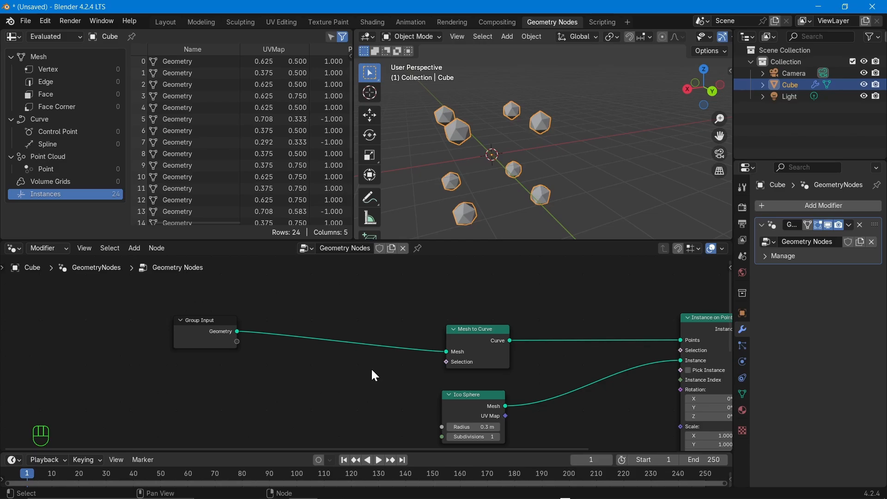
key("shift+a")
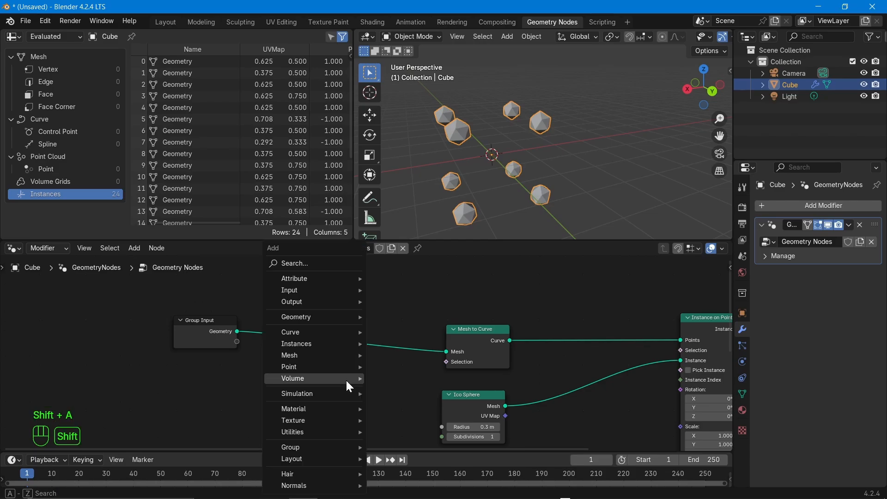
type("sub")
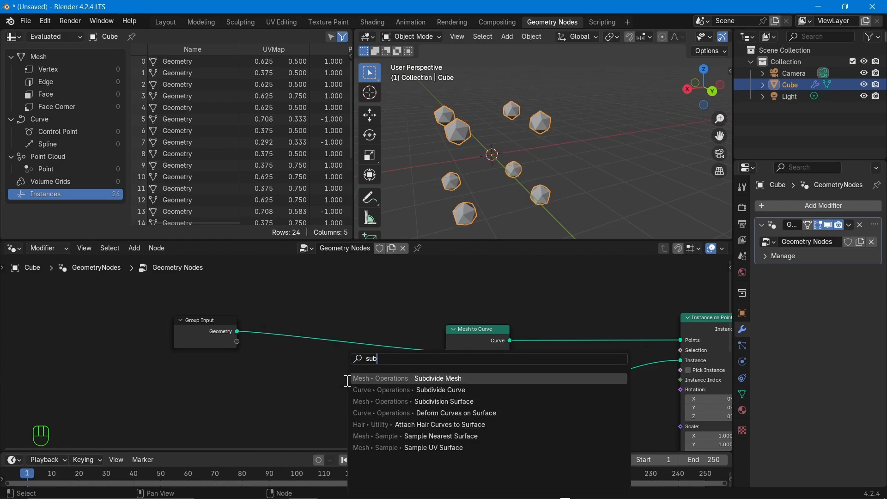
left_click(439, 378)
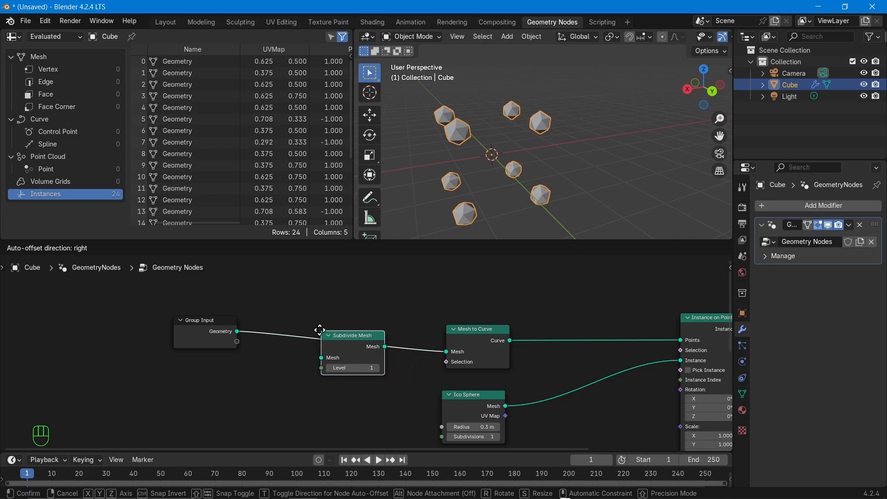
left_click(312, 352)
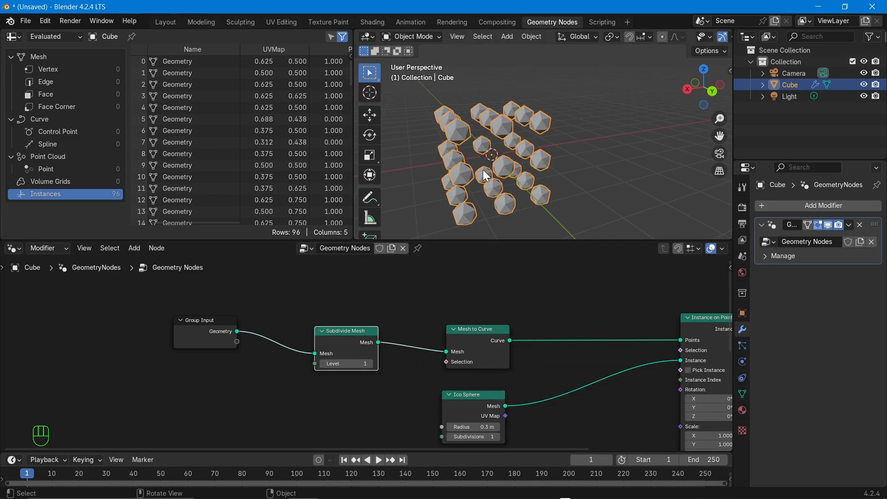
middle_click_drag(527, 169, 547, 251)
left_click(374, 364)
Set the Instance on Points scale to 0.3, 0.6 and 0.4 and inspect the instances across the subdivided cube
middle_click_drag(541, 362, 315, 310)
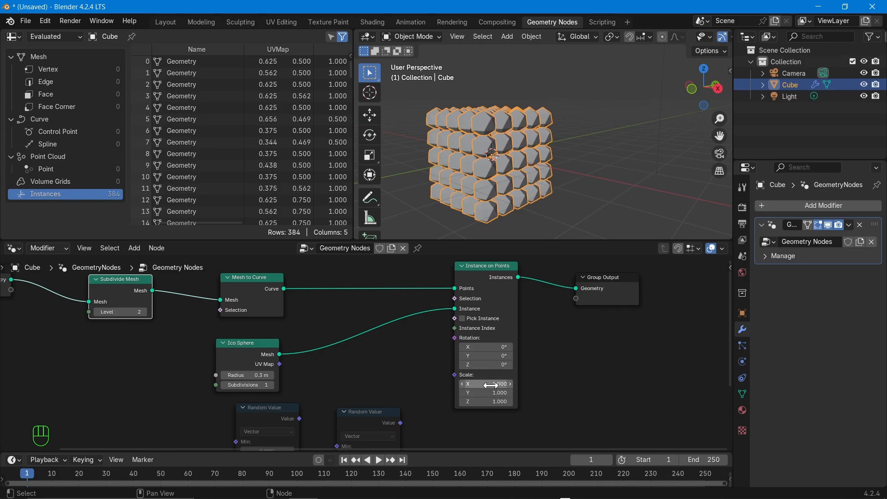
left_click_drag(491, 384, 464, 401)
scroll(462, 156, "up", 3)
middle_click_drag(462, 156, 597, 159)
scroll(597, 159, "up", 4)
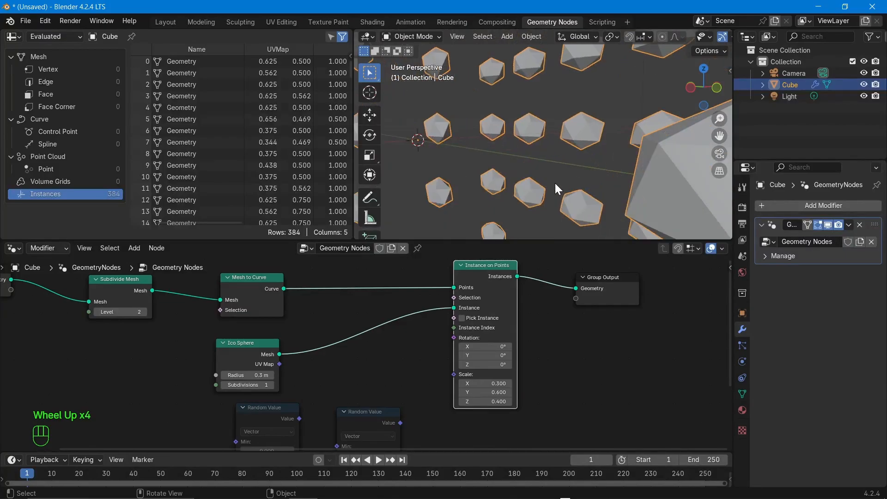
middle_click_drag(556, 183, 654, 184)
scroll(545, 124, "down", 5)
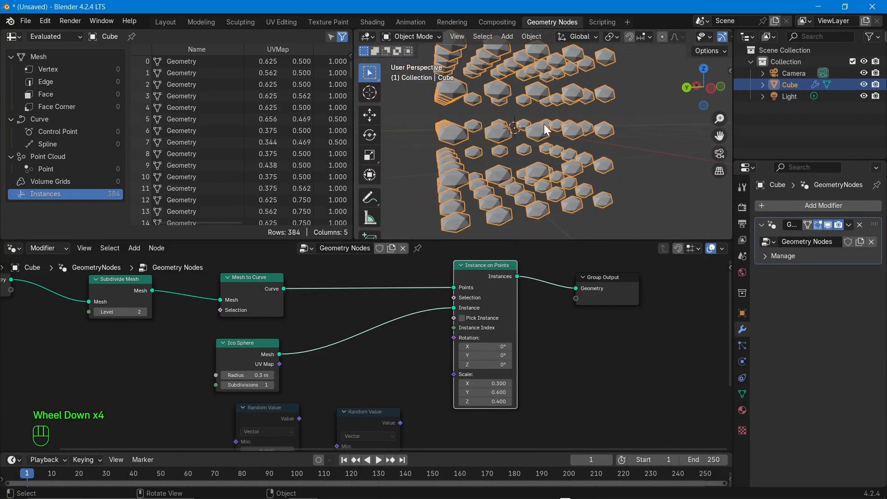
Mute the Instance on Points node and the Mesh to Curve node
middle_click_drag(469, 360, 486, 379)
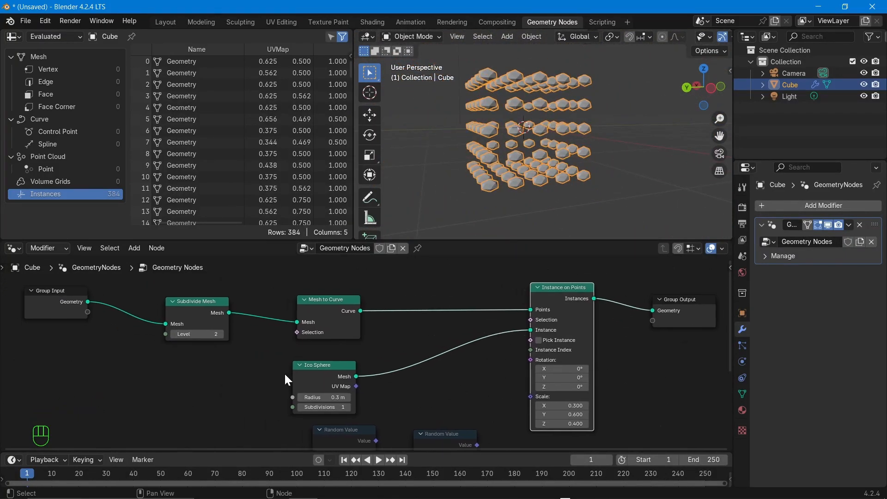
middle_click_drag(284, 372, 363, 383)
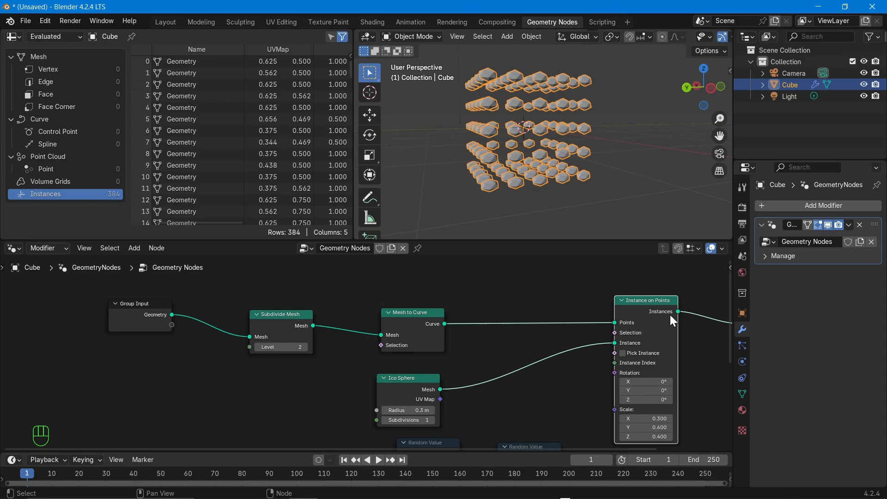
middle_click_drag(574, 400, 507, 381)
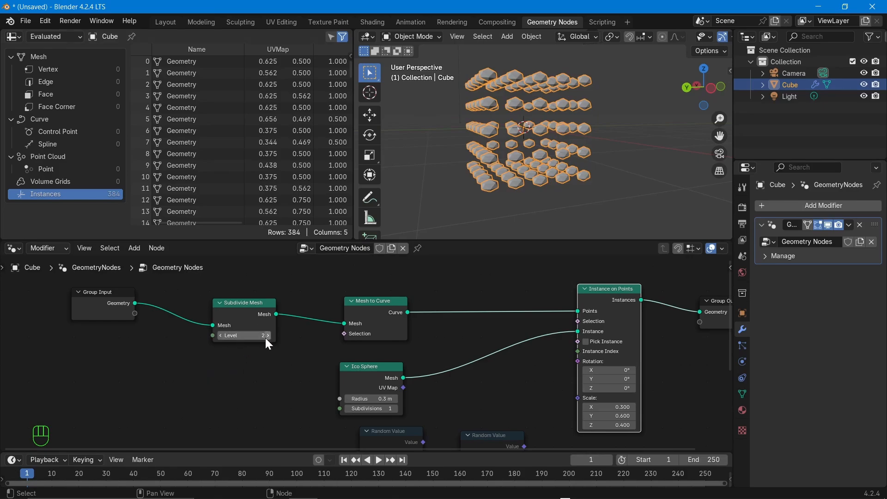
left_click(620, 312)
key("m")
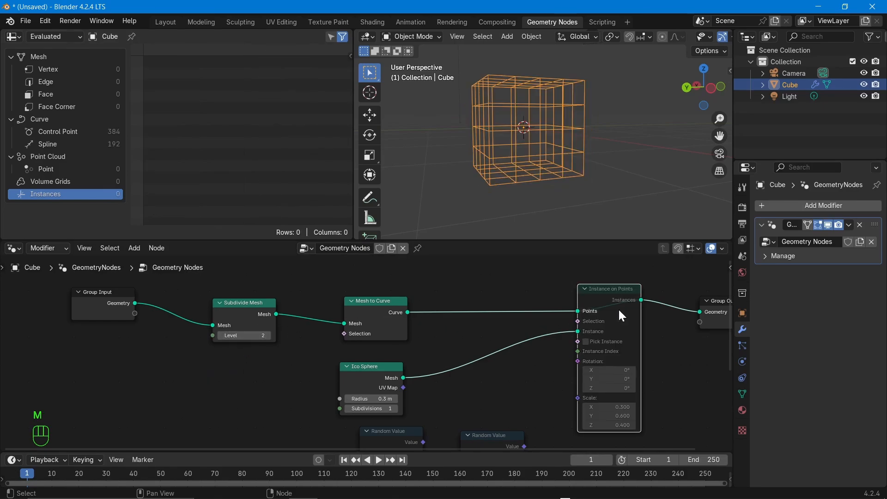
left_click(377, 327)
key("m")
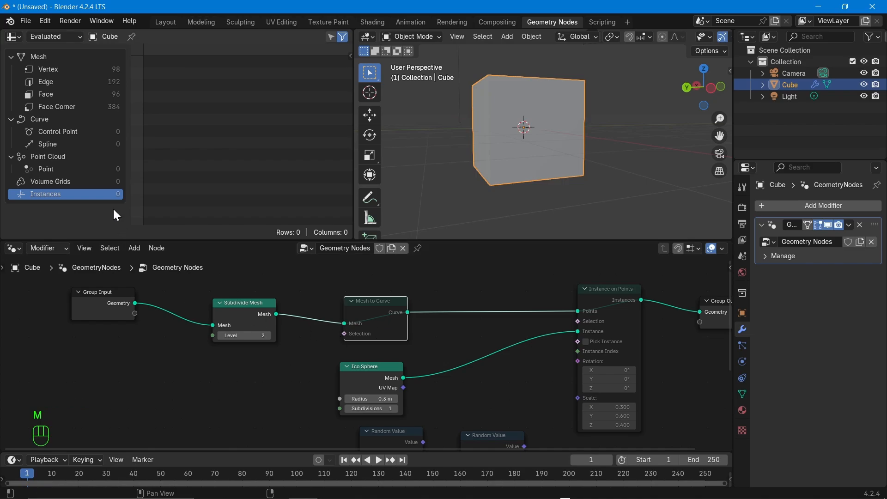
Set the Subdivide Mesh level to 1 and look through the mesh vertex positions in the spreadsheet
left_click(221, 337)
left_click(220, 336)
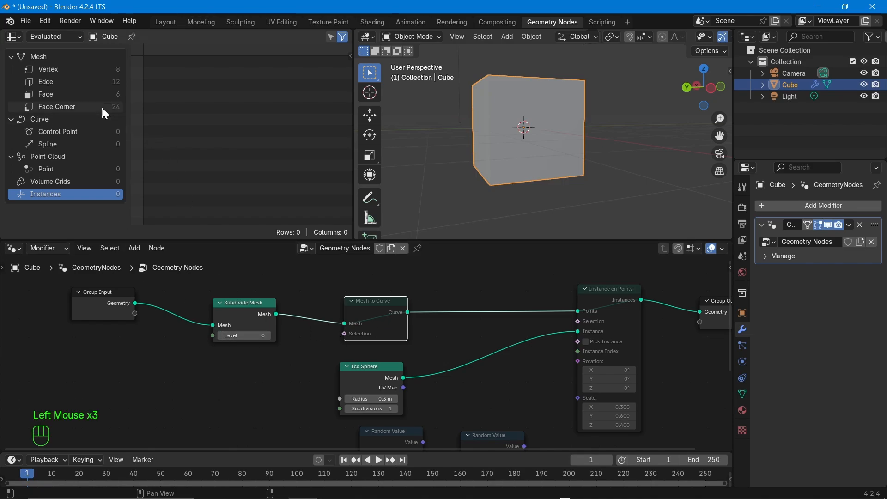
left_click(269, 337)
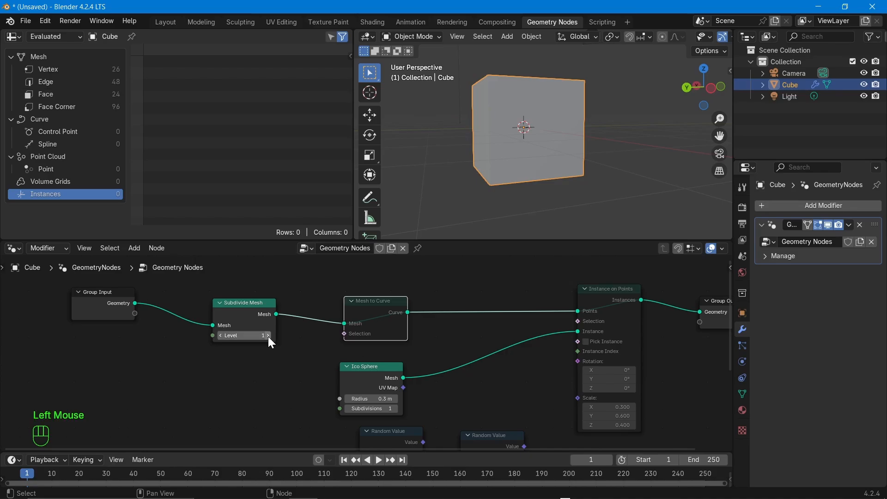
left_click(77, 69)
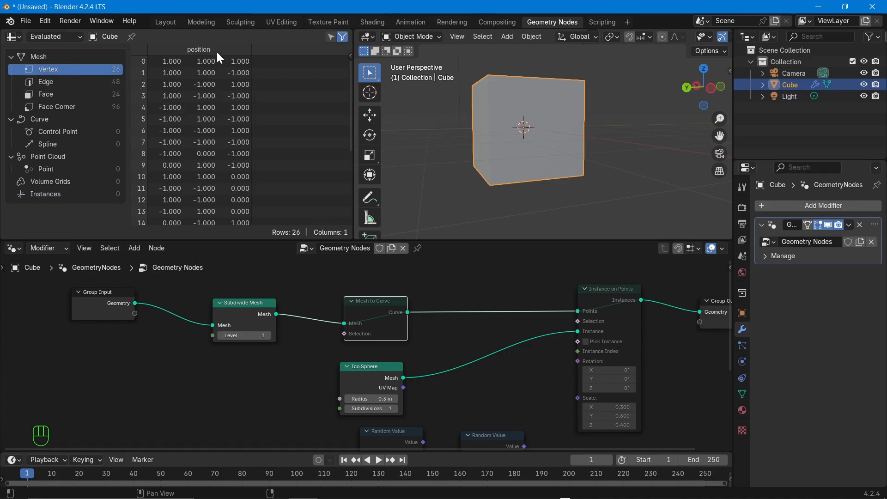
scroll(226, 173, "down", 4)
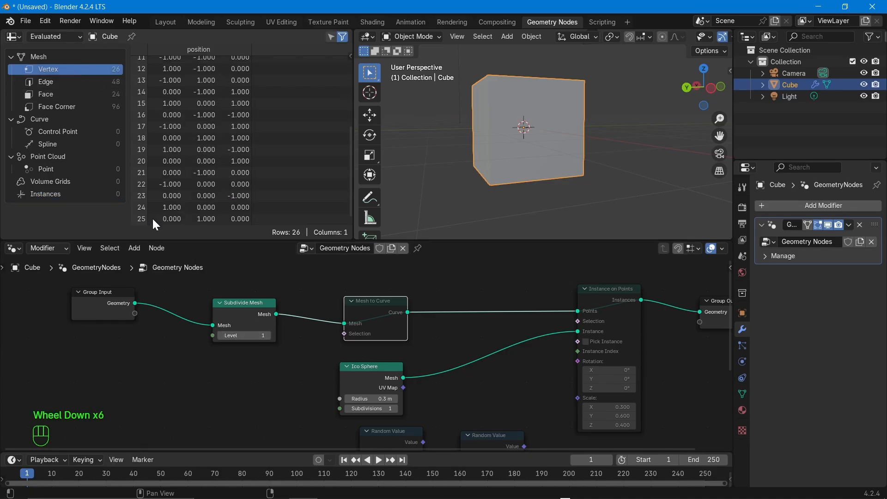
Unmute the Mesh to Curve node and look through the curve control point data in the spreadsheet
left_click(384, 320)
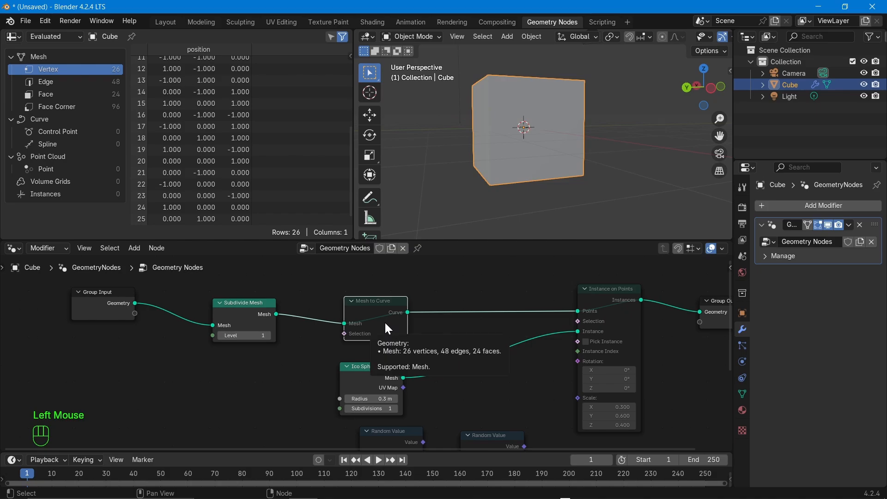
key("m")
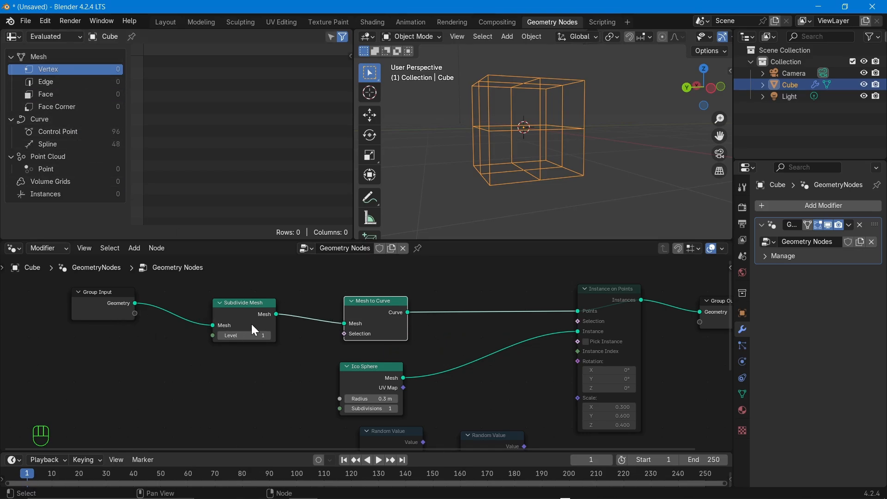
middle_click_drag(251, 323, 162, 325)
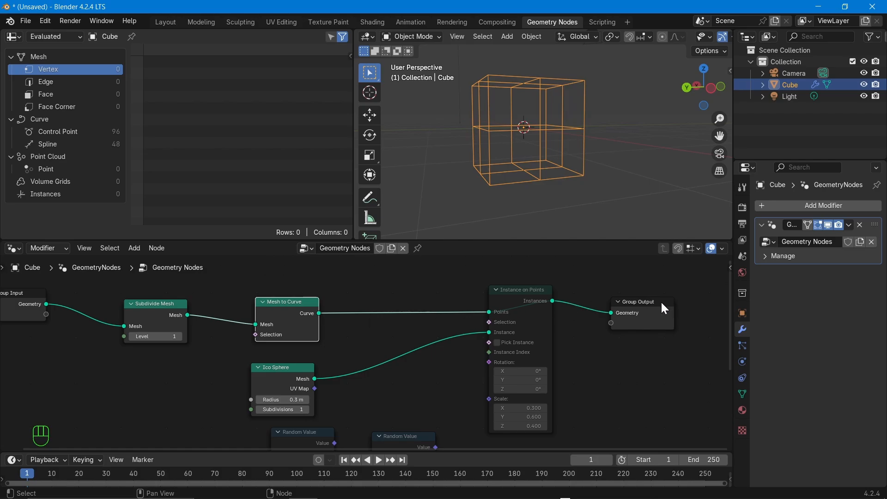
left_click(80, 127)
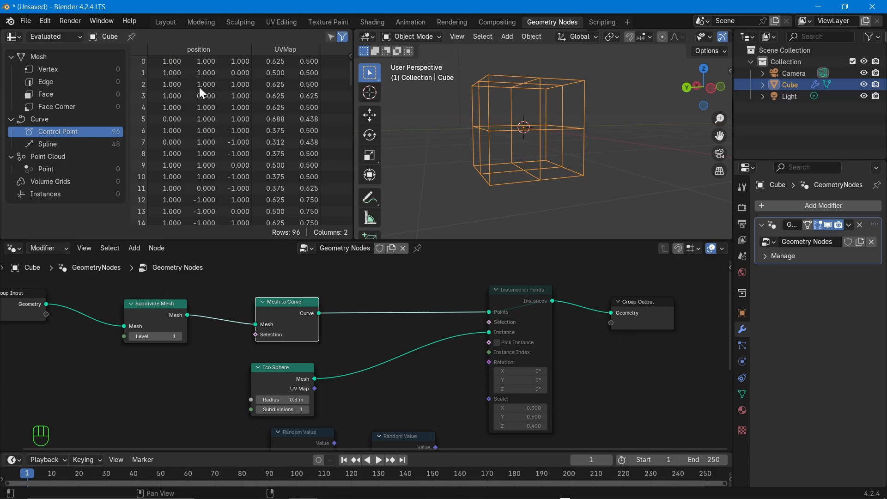
scroll(202, 92, "down", 7)
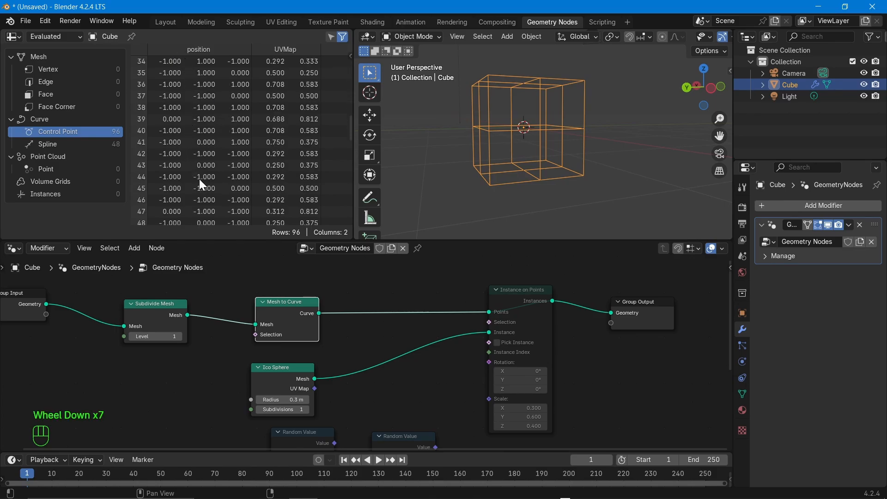
scroll(202, 185, "down", 11)
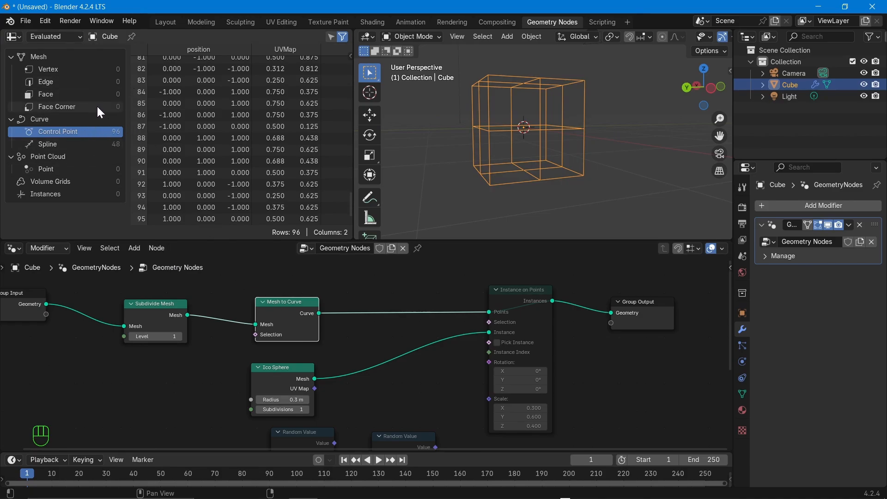
Mute Mesh to Curve to view the mesh's face corner data, and unmute it to compare with the curve control points
left_click(277, 318)
key("m")
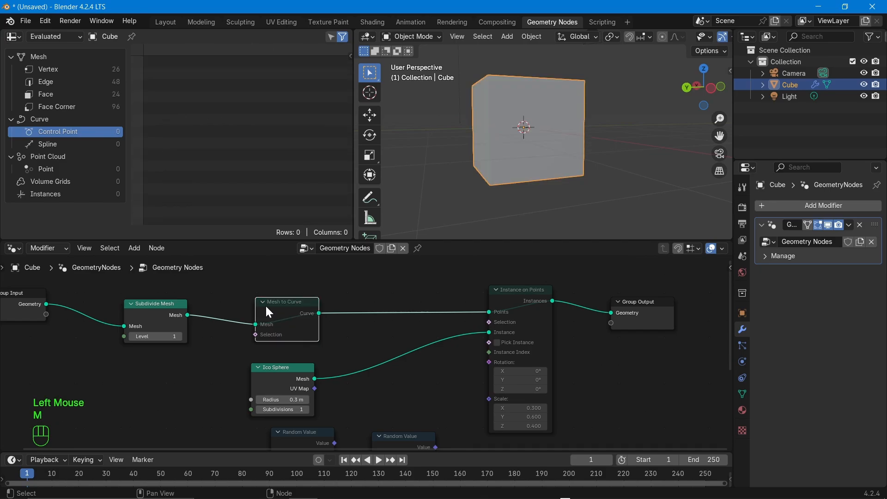
left_click(98, 106)
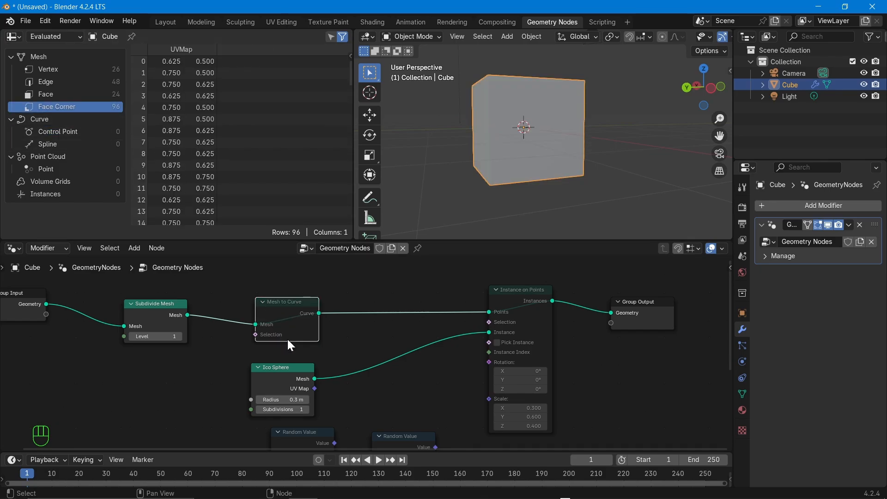
left_click(289, 330)
key("m")
left_click(96, 131)
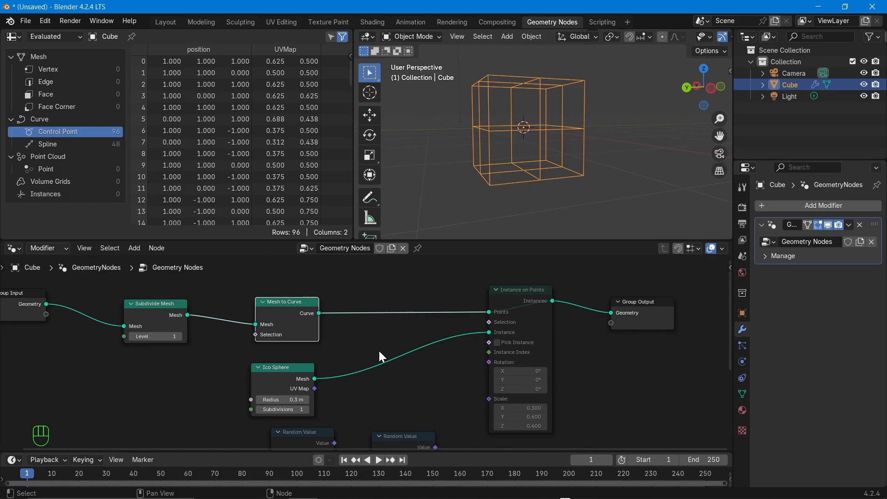
Unmute the Instance on Points node and show the Instances data in the spreadsheet
middle_click_drag(444, 381, 339, 403)
left_click(425, 335)
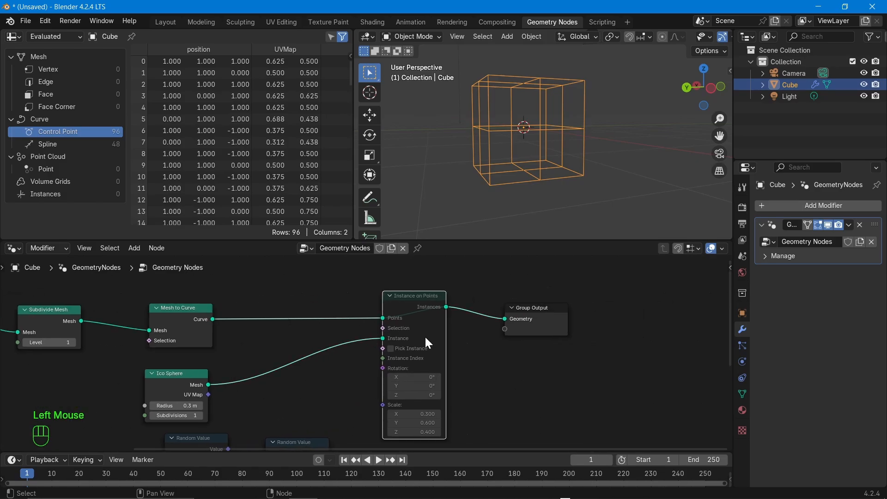
key("m")
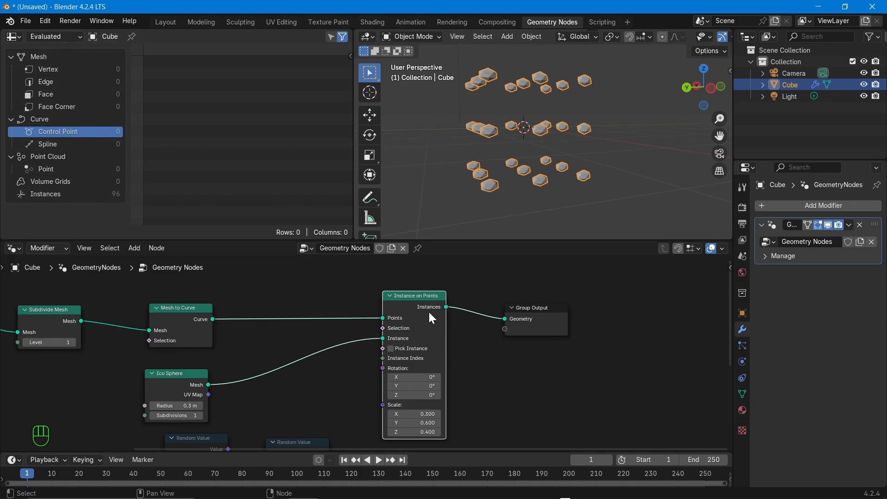
left_click(82, 195)
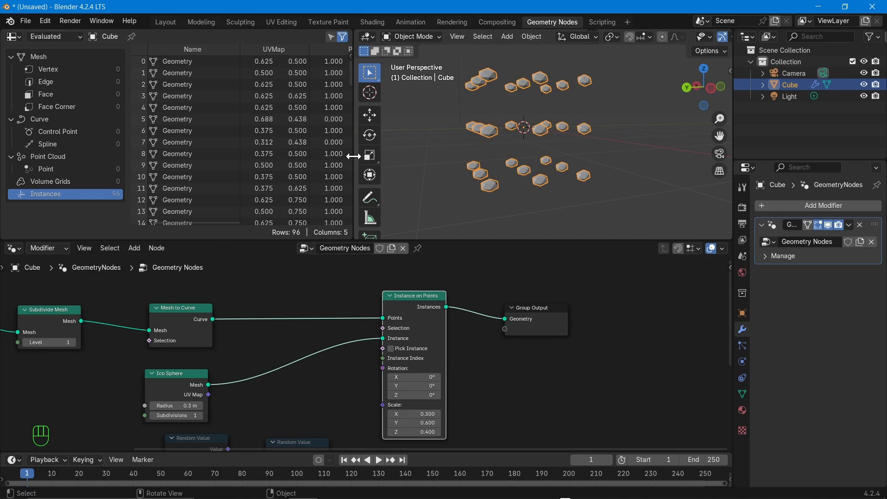
Widen the spreadsheet and look across the instances' position, rotation and scale columns
left_click_drag(355, 144, 517, 141)
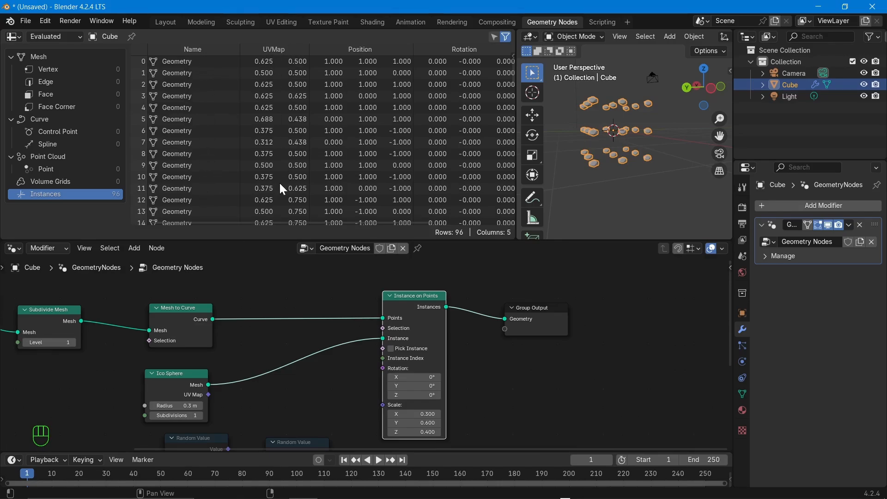
left_click(298, 220)
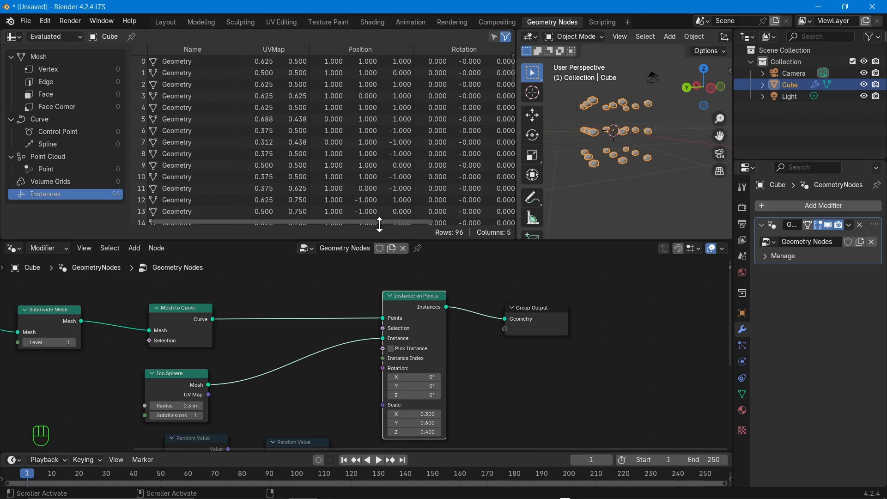
left_click_drag(383, 221, 473, 219)
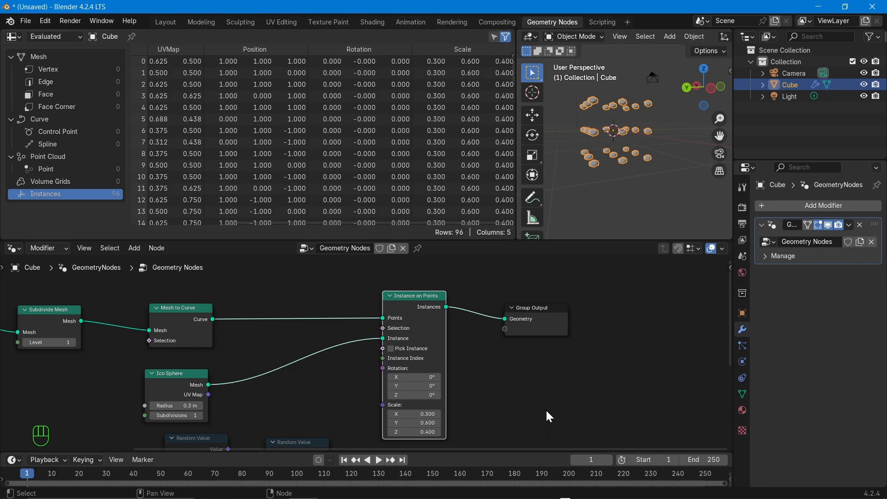
Mute the Instance on Points and Mesh to Curve nodes and show the mesh vertex data in the spreadsheet
middle_click_drag(440, 384, 565, 344)
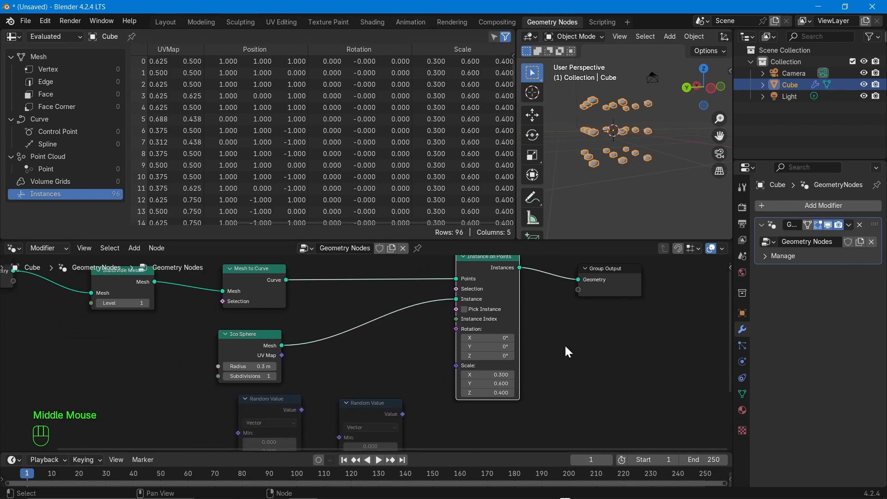
scroll(361, 353, "up", 2)
scroll(364, 353, "down", 2)
middle_click_drag(380, 381, 387, 419)
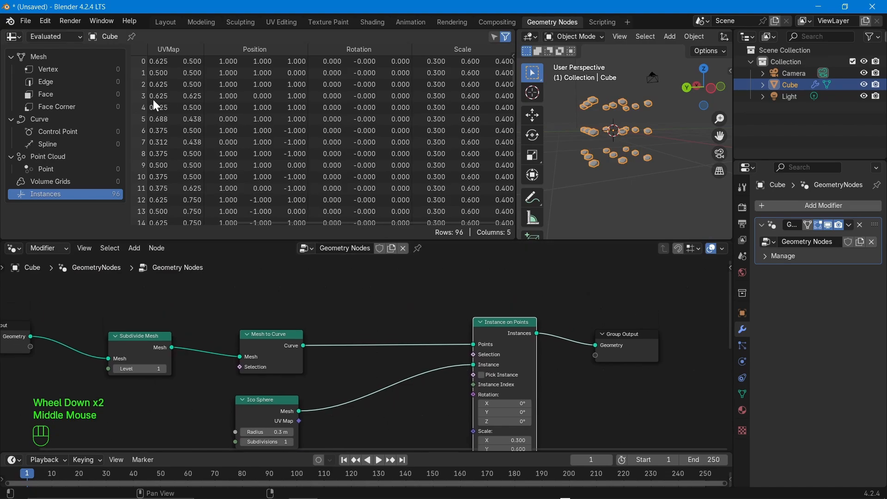
left_click(285, 357)
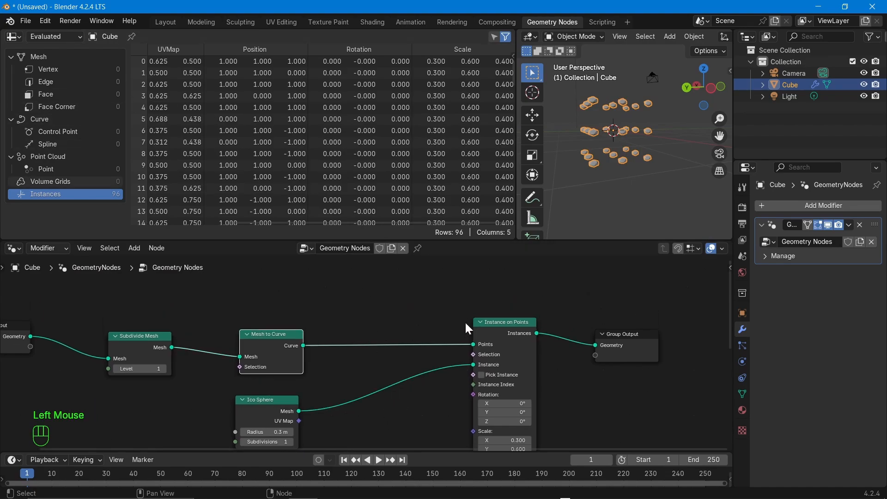
left_click(504, 328)
key("m")
left_click(271, 350)
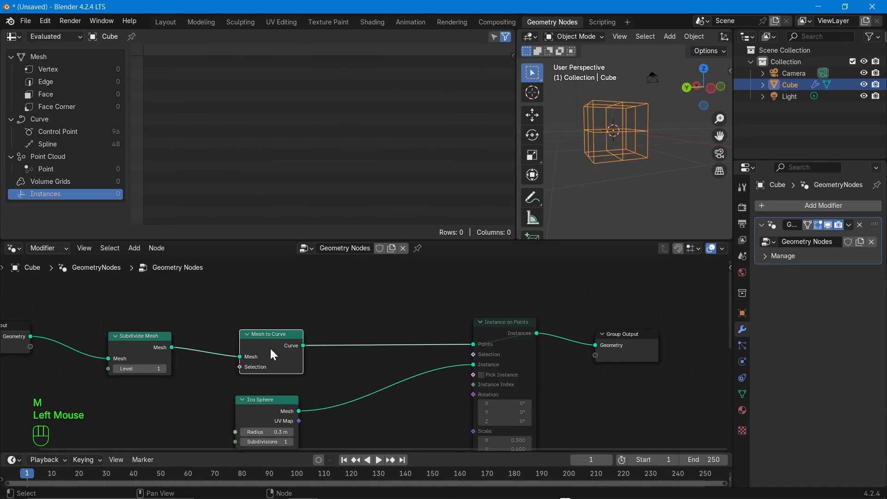
key("m")
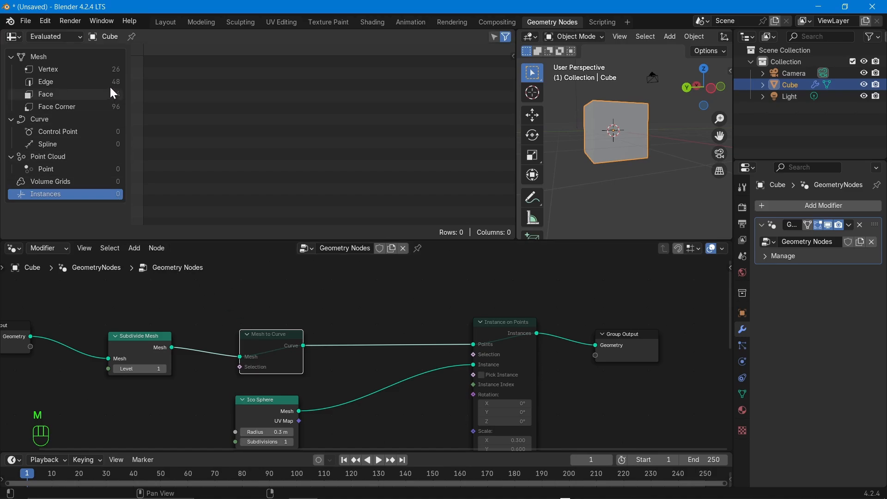
left_click(83, 67)
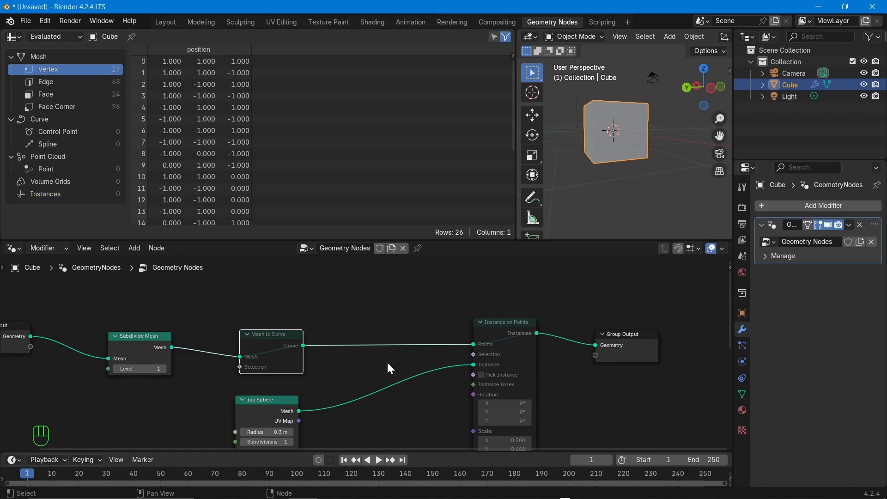
Unmute the Mesh to Curve node and show the curve control point data in the spreadsheet
left_click(274, 361)
key("m")
left_click(76, 129)
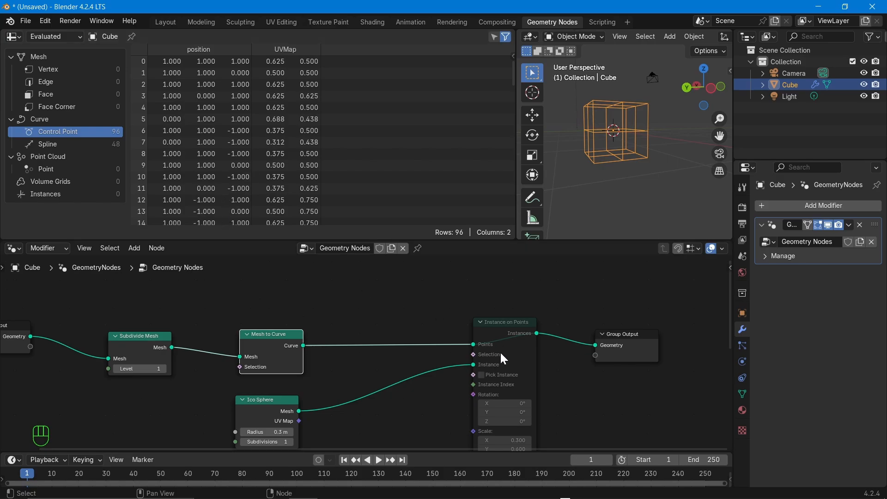
Unmute the Instance on Points node and view the Instances data across to the scale column
left_click(515, 350)
key("m")
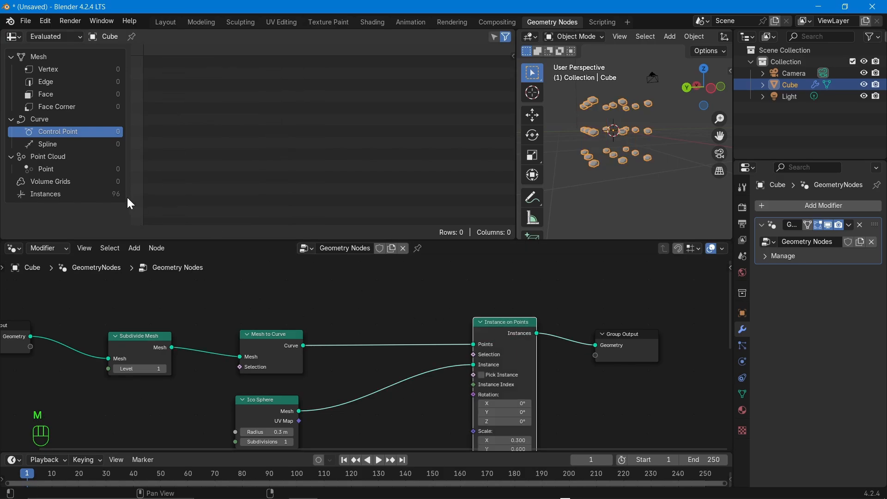
left_click(109, 195)
left_click_drag(284, 223, 381, 218)
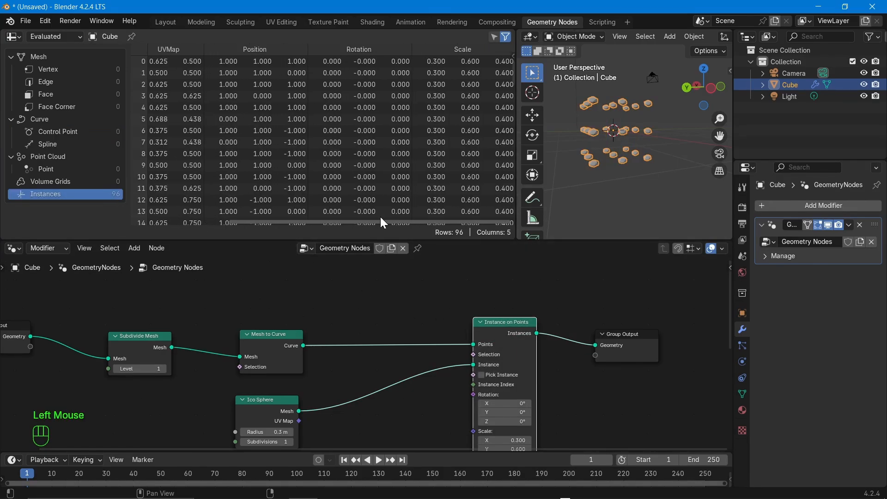
Compare the Instance on Points node's rotation and scale inputs with the instance rows in the spreadsheet
middle_click_drag(405, 388, 307, 317)
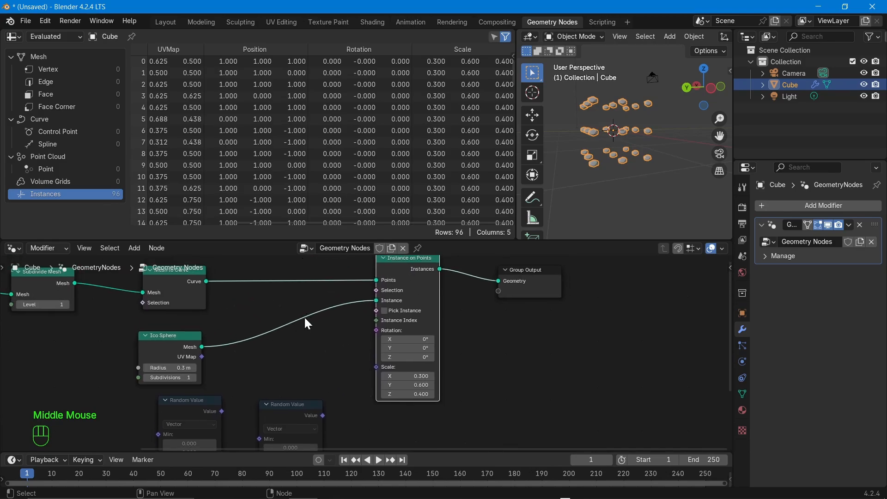
scroll(370, 384, "up", 3)
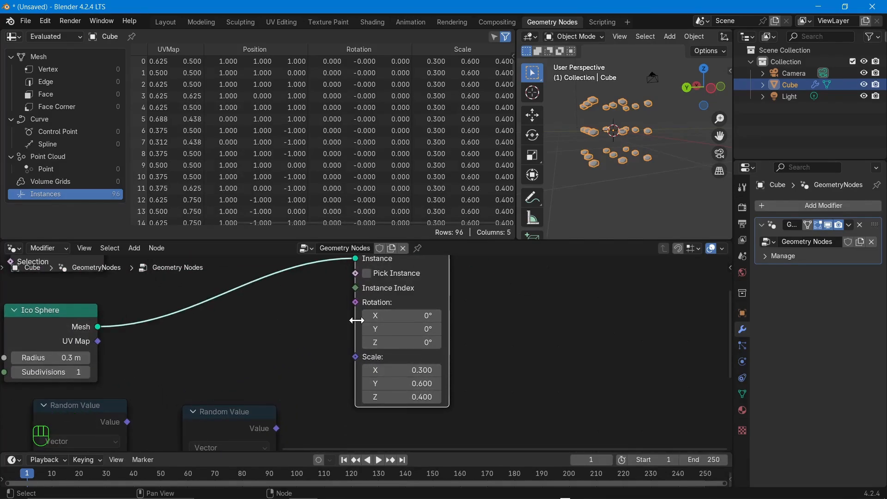
middle_click_drag(296, 317, 288, 356)
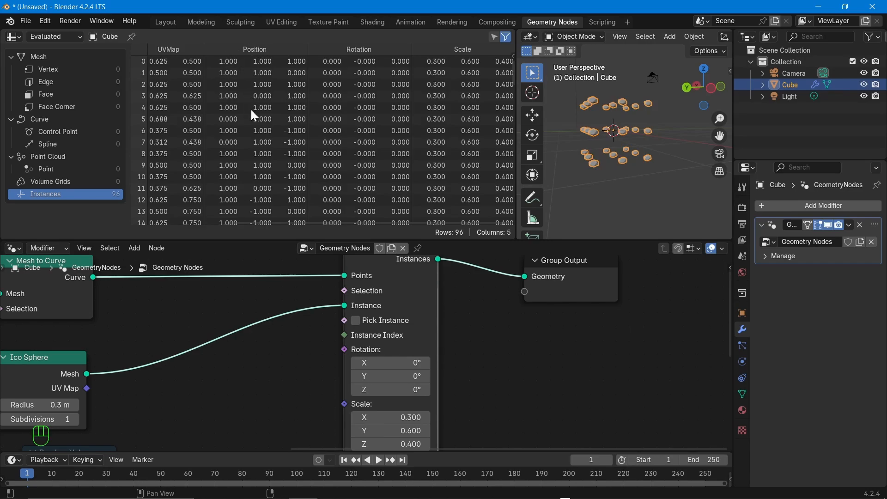
scroll(276, 163, "down", 6)
scroll(280, 161, "down", 5)
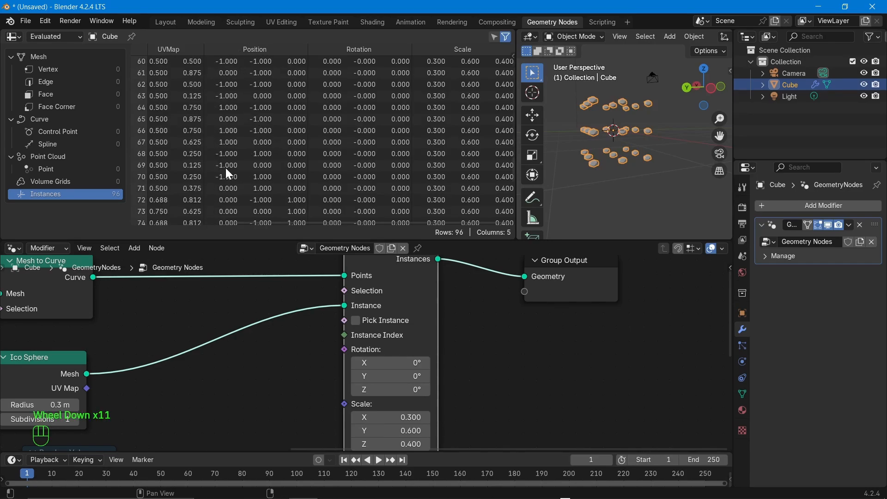
left_click(330, 221)
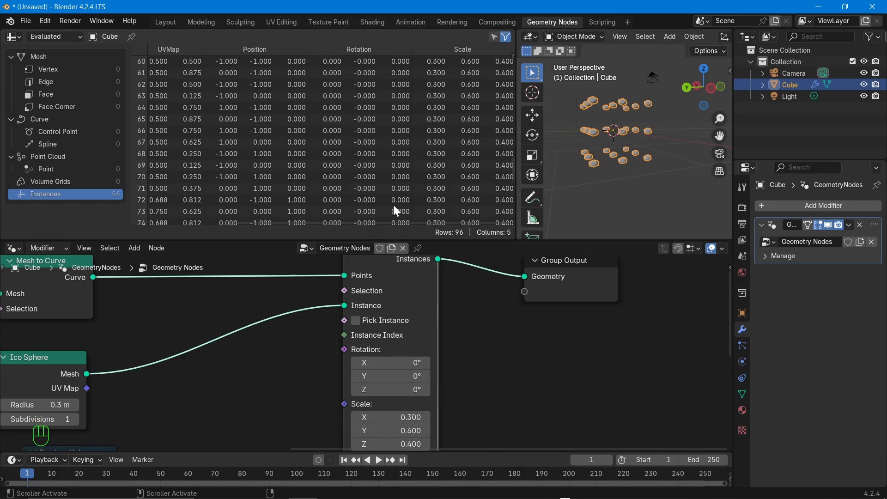
Set the X, Y and Z scale of Instance on Points to 1 and check the instance columns in the spreadsheet
left_click_drag(402, 416, 402, 444)
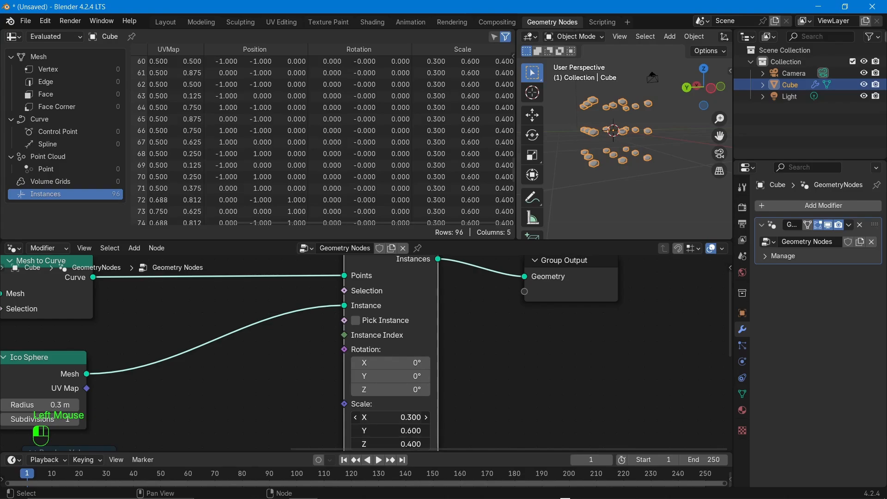
type("1")
key("Return")
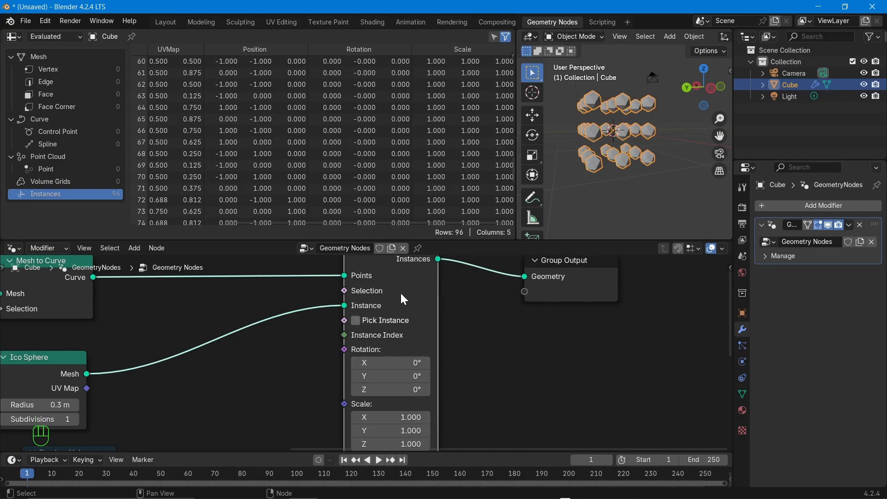
scroll(377, 64, "up", 3)
scroll(378, 64, "down", 2)
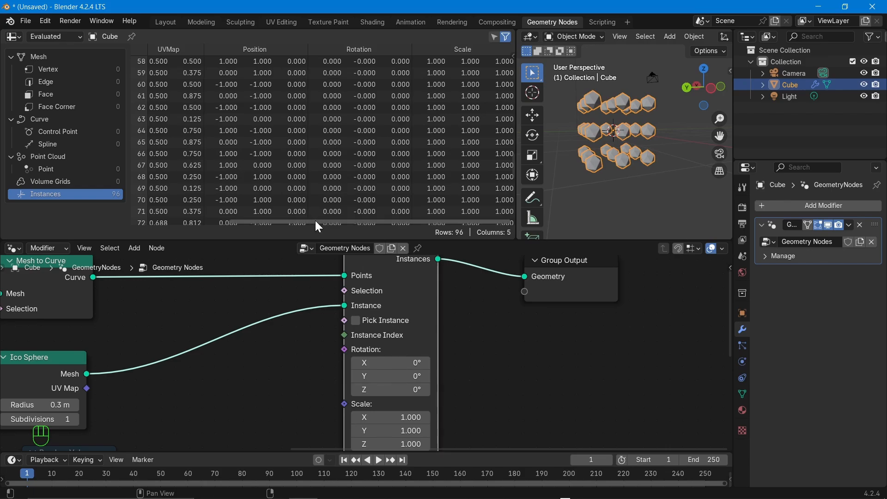
left_click_drag(315, 220, 199, 216)
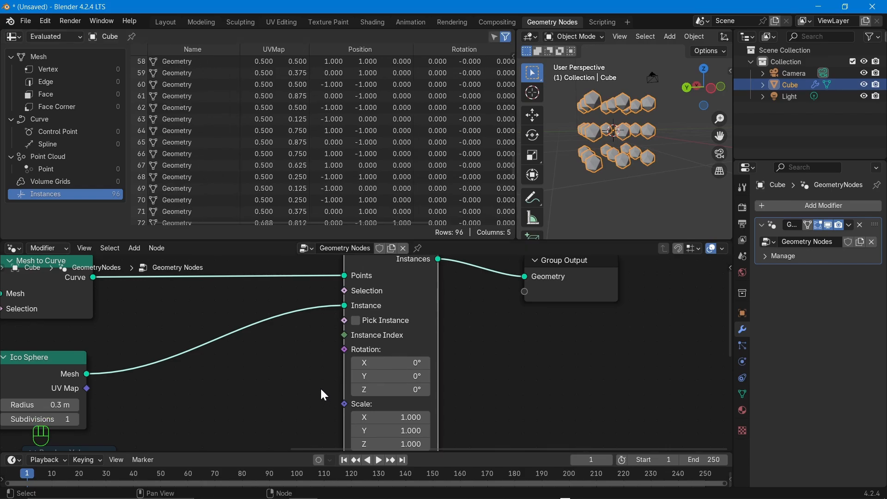
Review the node tree's constant inputs, including the Subdivide Mesh level, Ico Sphere radius and Instance on Points scale
scroll(320, 388, "down", 2)
middle_click_drag(318, 370, 503, 379)
middle_click_drag(265, 371, 298, 361)
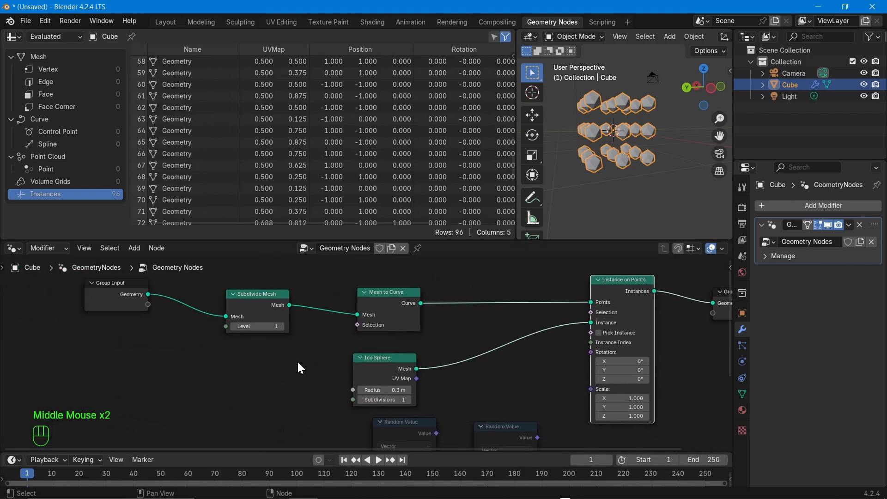
scroll(140, 337, "up", 1)
middle_click_drag(157, 342, 161, 379)
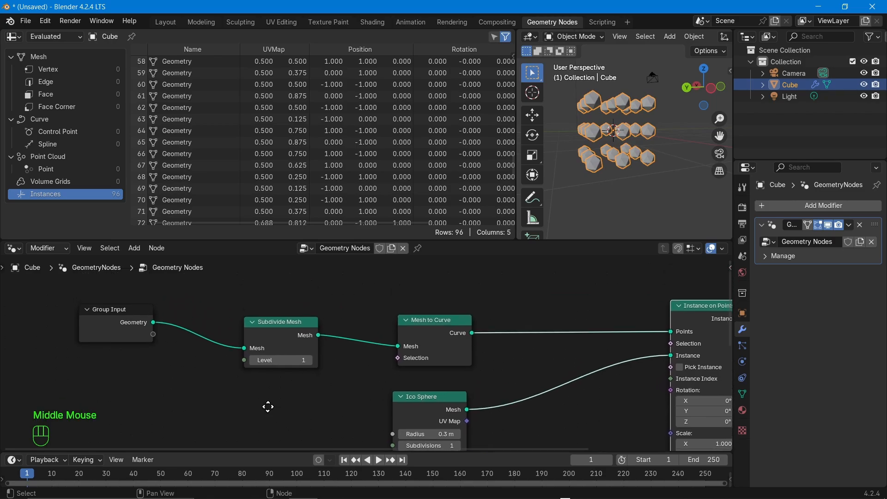
middle_click_drag(268, 406, 187, 384)
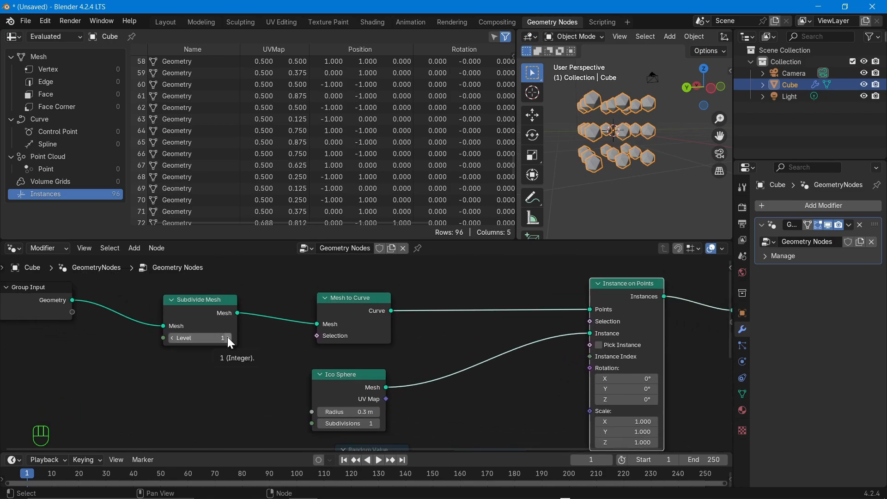
middle_click_drag(227, 339, 144, 360)
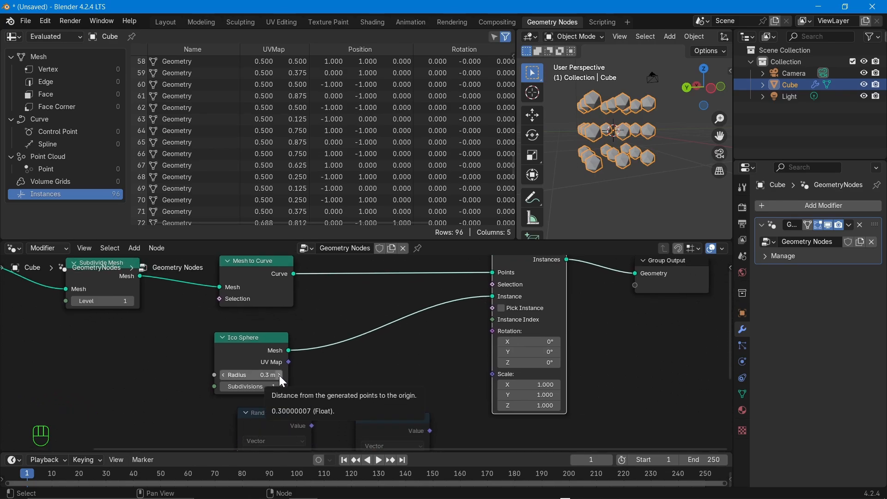
middle_click_drag(351, 409, 287, 360)
scroll(491, 311, "up", 1)
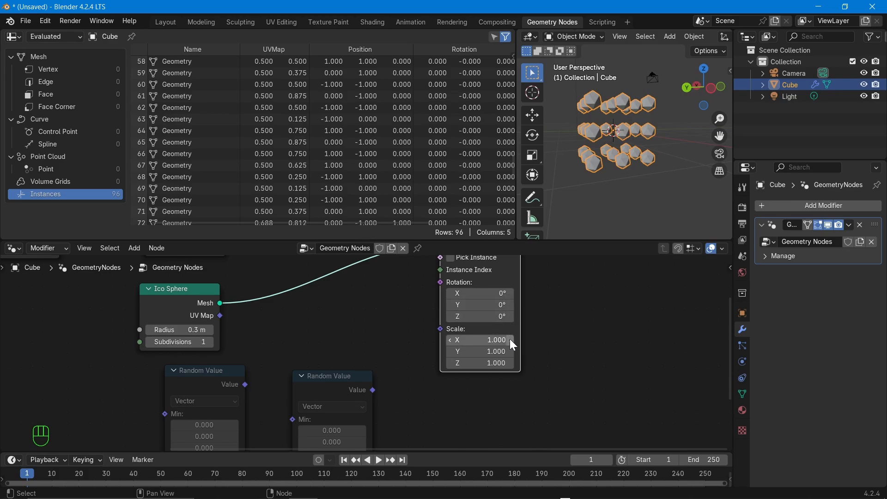
Connect the first Random Value node to the Rotation input of Instance on Points and unmute it
left_click_drag(248, 386, 443, 289)
left_click_drag(245, 386, 440, 282)
middle_click_drag(404, 399, 466, 354)
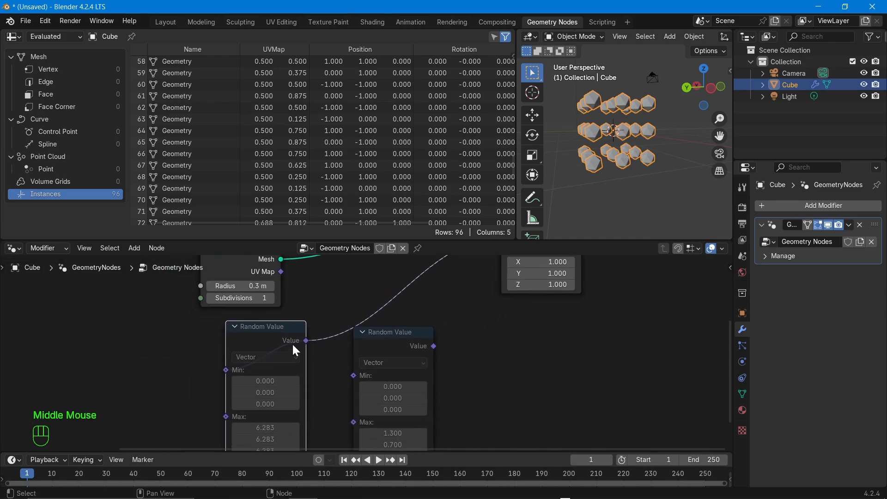
middle_click_drag(347, 350, 246, 418)
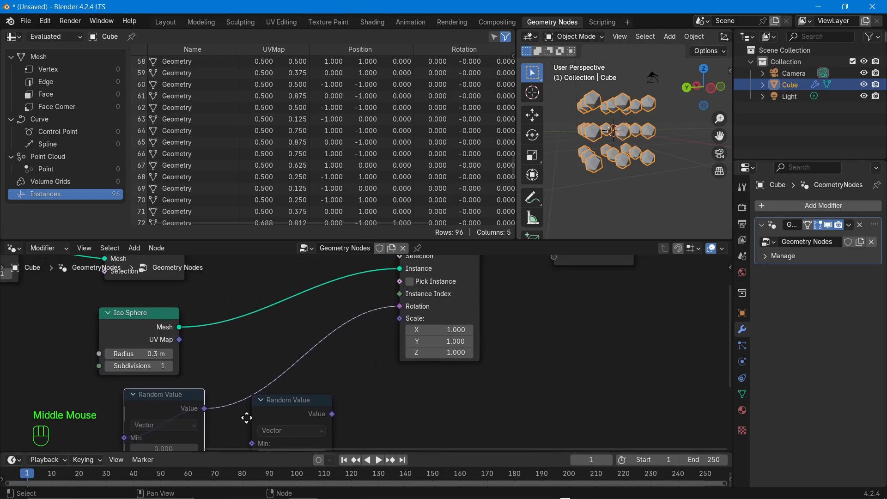
left_click(168, 414)
key("m")
Examine the active Random Value node's vector settings and its link within the whole node tree
middle_click_drag(352, 370, 390, 333)
scroll(216, 409, "up", 2)
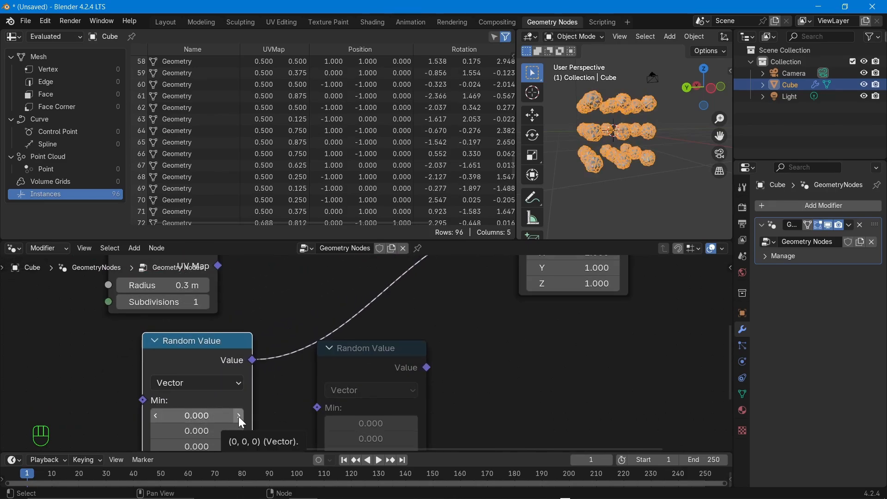
scroll(306, 356, "down", 4)
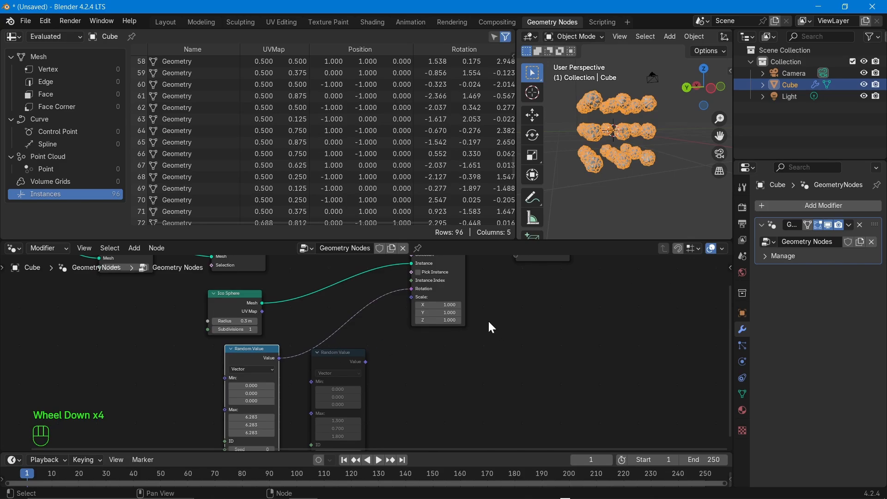
middle_click_drag(491, 327, 541, 374)
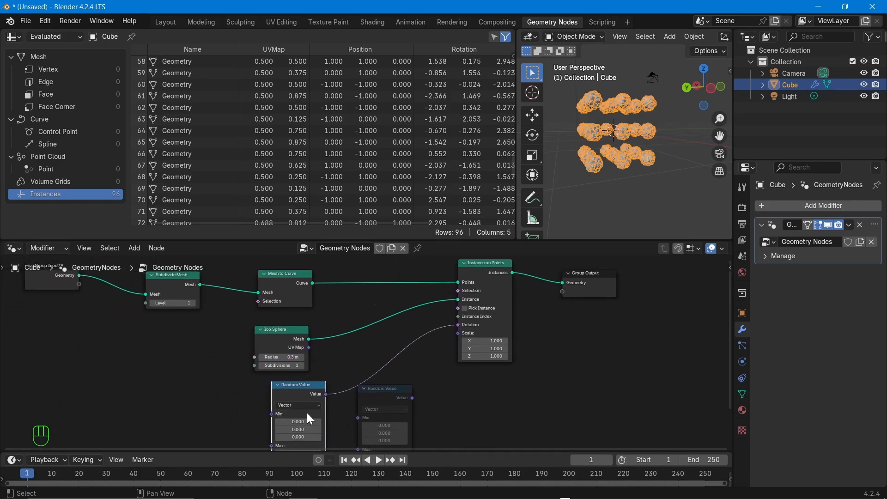
left_click(413, 391)
middle_click_drag(198, 381, 227, 407)
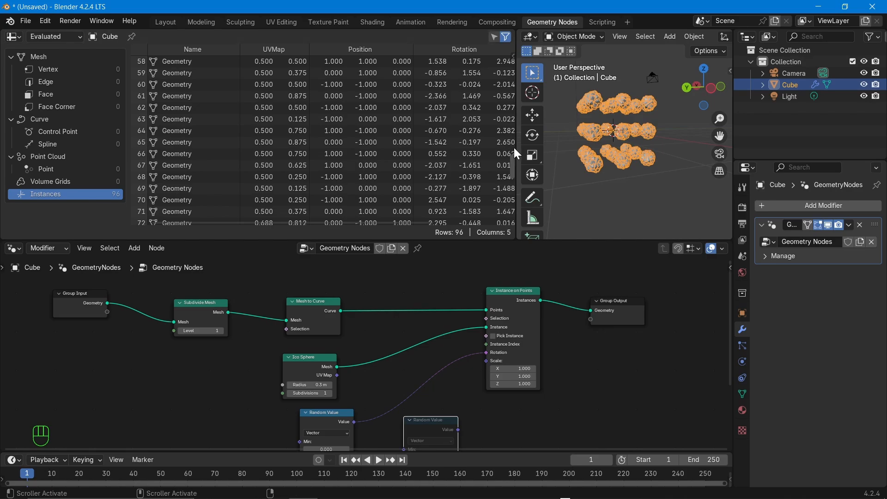
Enlarge the 3D viewport beside the spreadsheet and examine the randomly rotated instances up close along with the nodes that produce them
left_click_drag(514, 146, 293, 152)
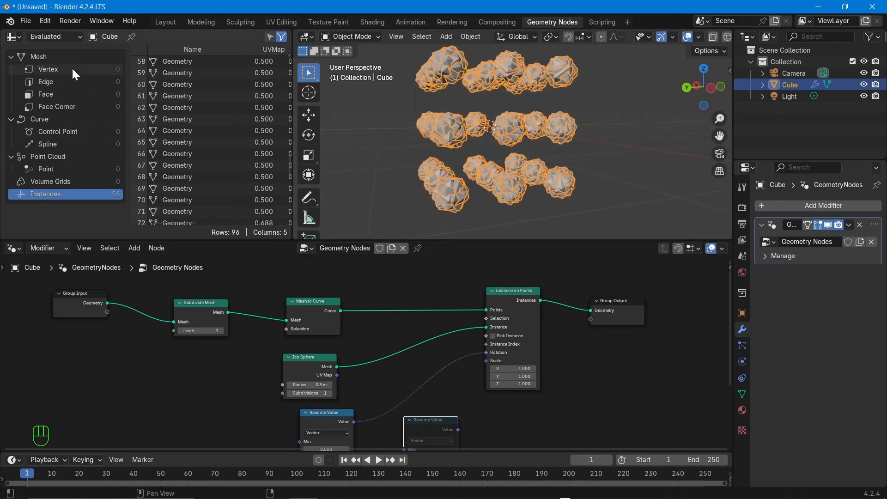
middle_click_drag(321, 110, 498, 118)
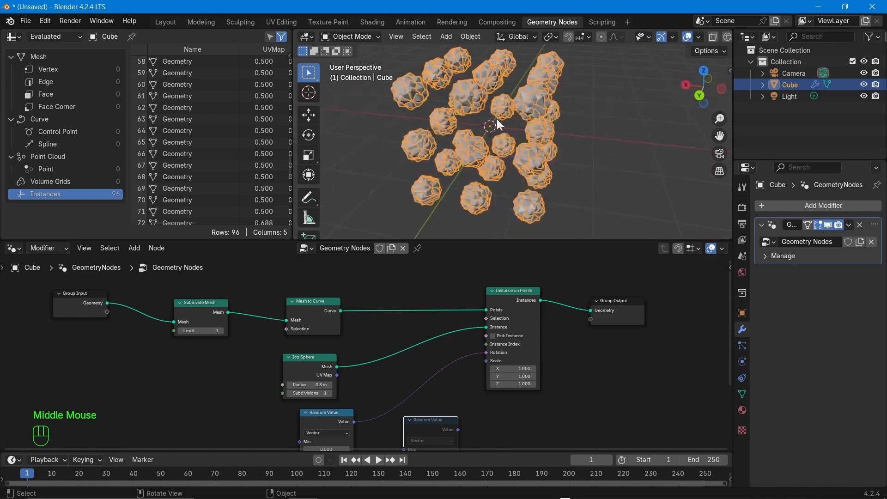
scroll(470, 102, "up", 5)
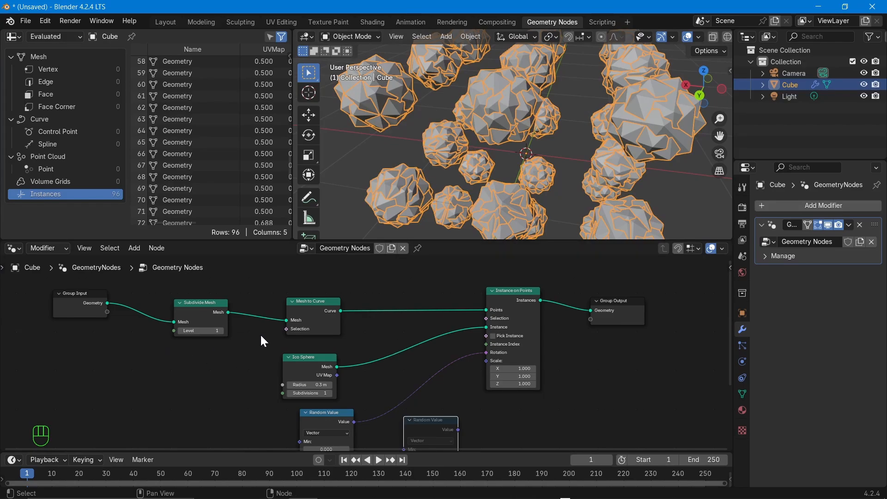
scroll(479, 384, "up", 1)
middle_click_drag(478, 384, 377, 367)
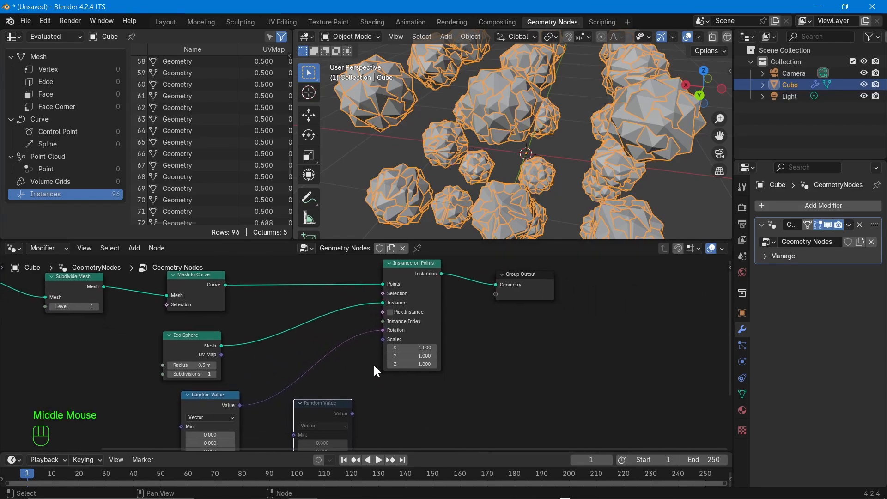
middle_click_drag(390, 402, 411, 397)
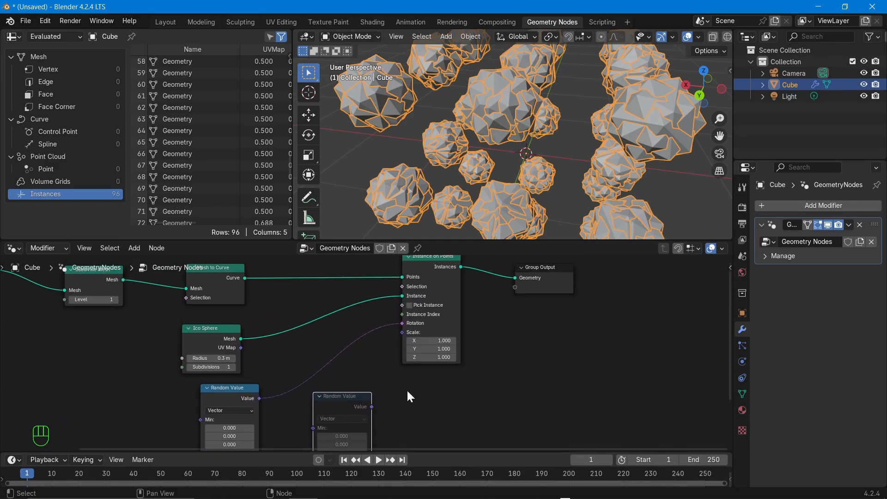
middle_click_drag(354, 335, 433, 396)
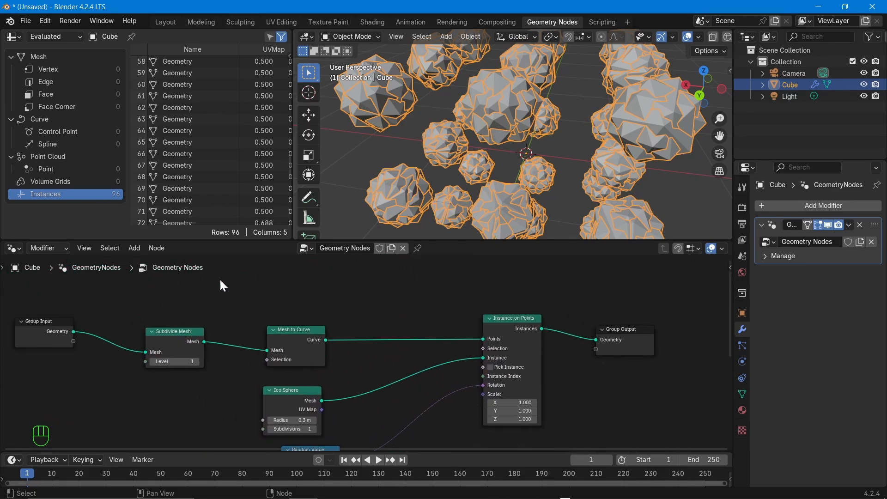
Widen the spreadsheet to view the UVMap and Position columns of the instances
left_click(293, 161)
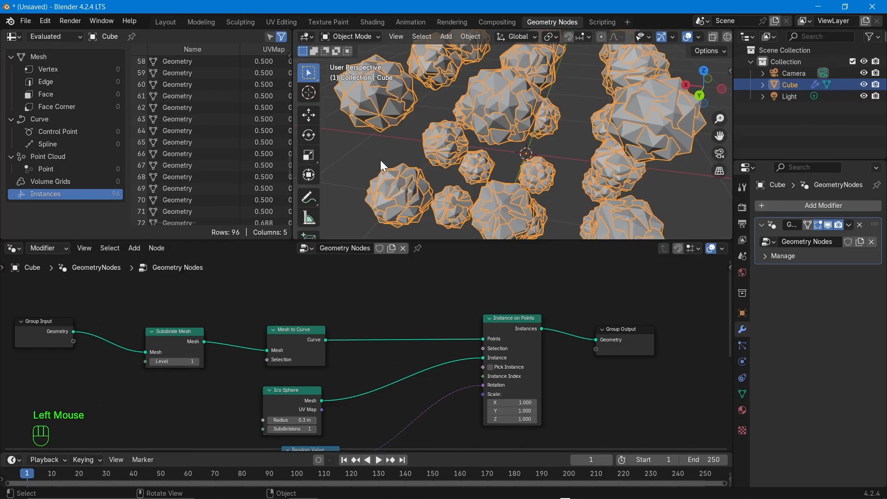
left_click_drag(299, 173, 426, 152)
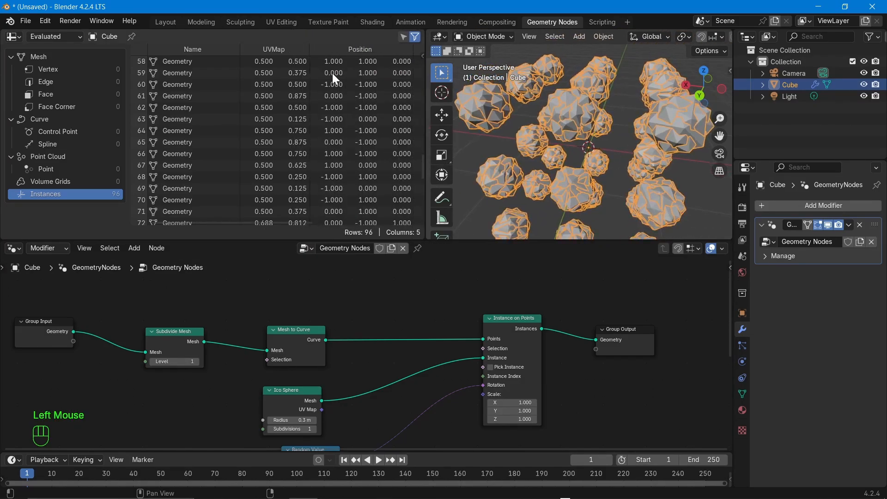
left_click(226, 218)
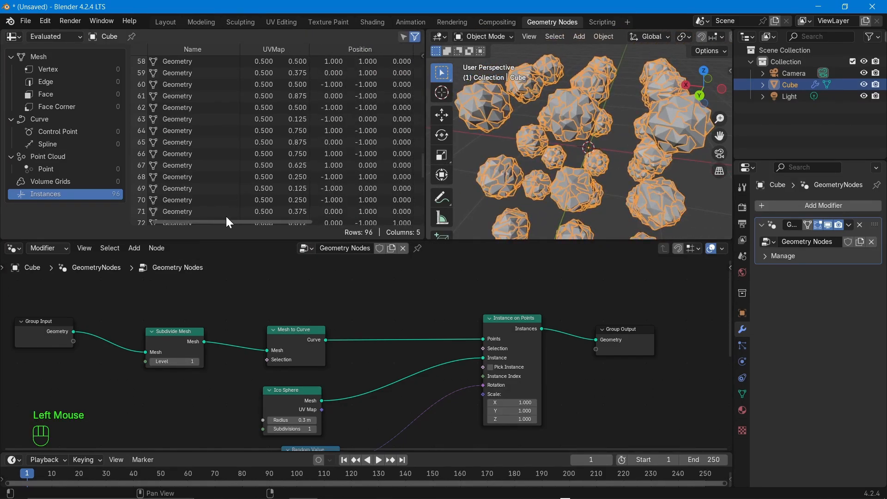
left_click_drag(223, 220, 196, 217)
Examine the node chain from Group Input through Subdivide Mesh and Mesh to Curve to the Instance on Points inputs and Group Output
middle_click_drag(428, 388, 373, 378)
scroll(441, 373, "up", 4)
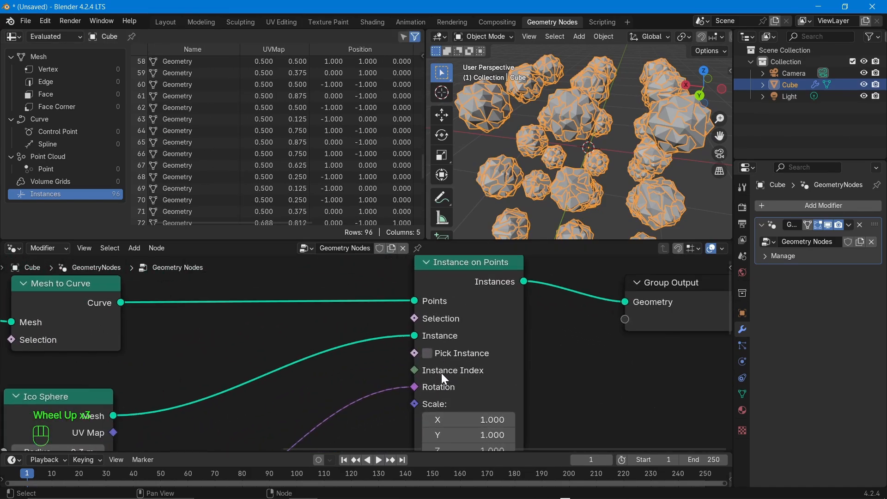
scroll(385, 350, "down", 3)
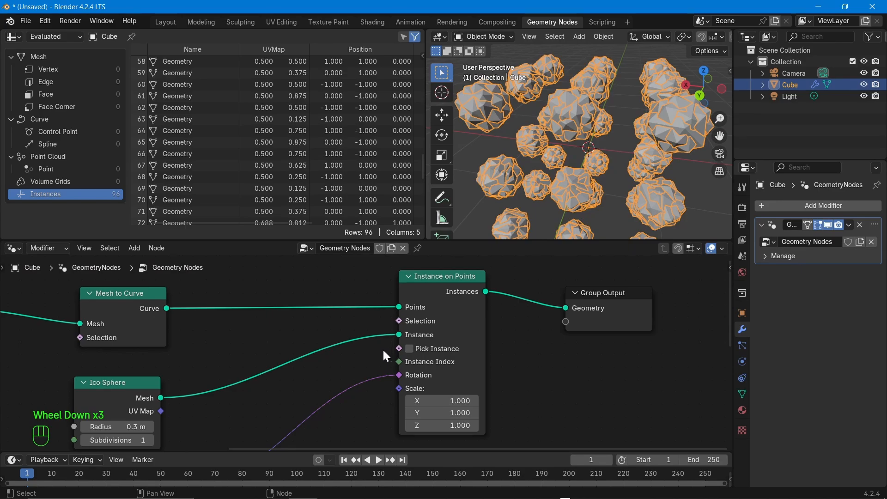
middle_click_drag(238, 322, 427, 326)
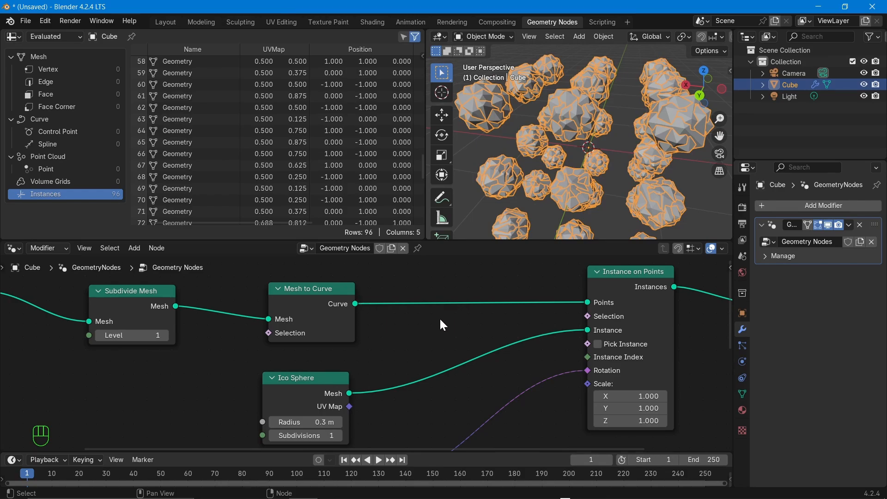
middle_click_drag(493, 332, 396, 334)
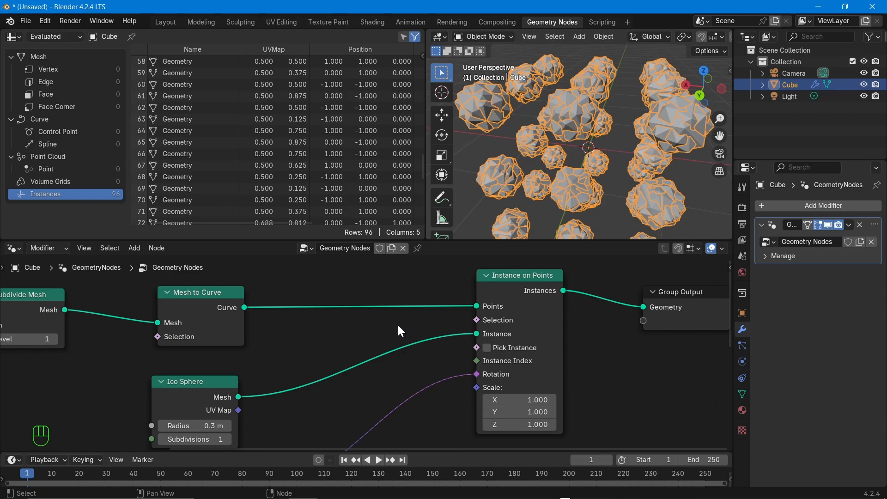
middle_click_drag(117, 360, 217, 367)
middle_click_drag(154, 372, 303, 380)
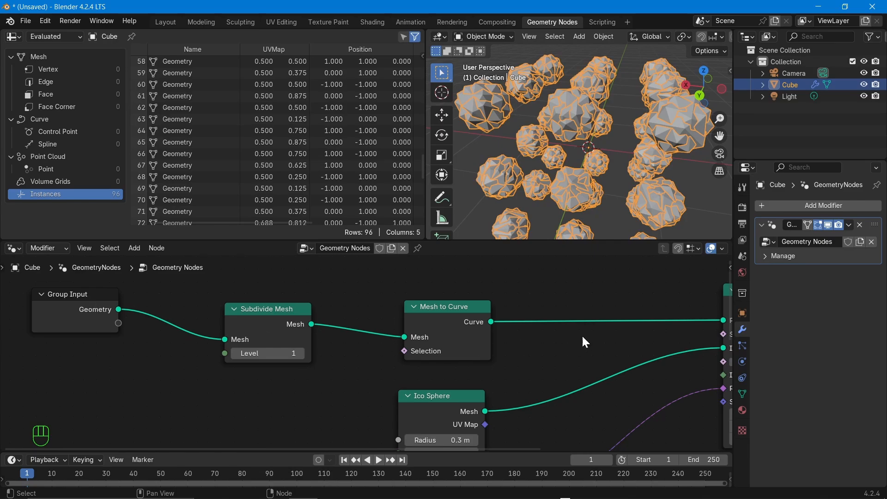
scroll(250, 343, "down", 2)
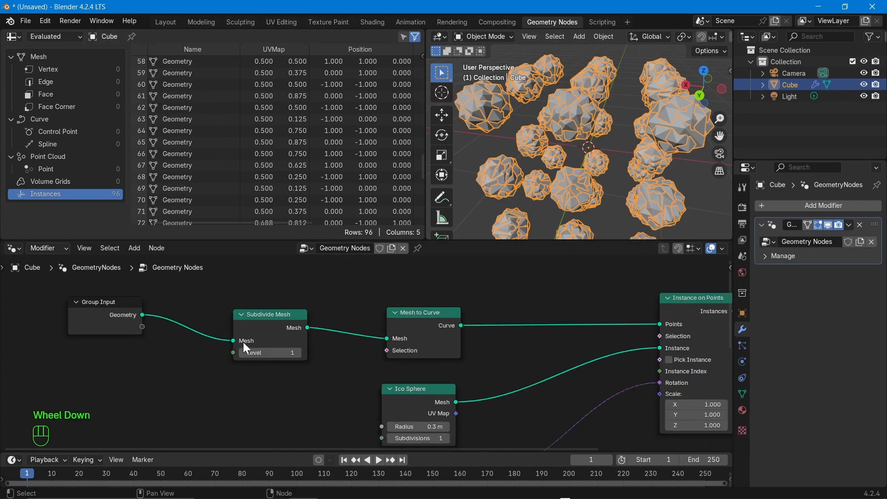
middle_click_drag(507, 396, 361, 392)
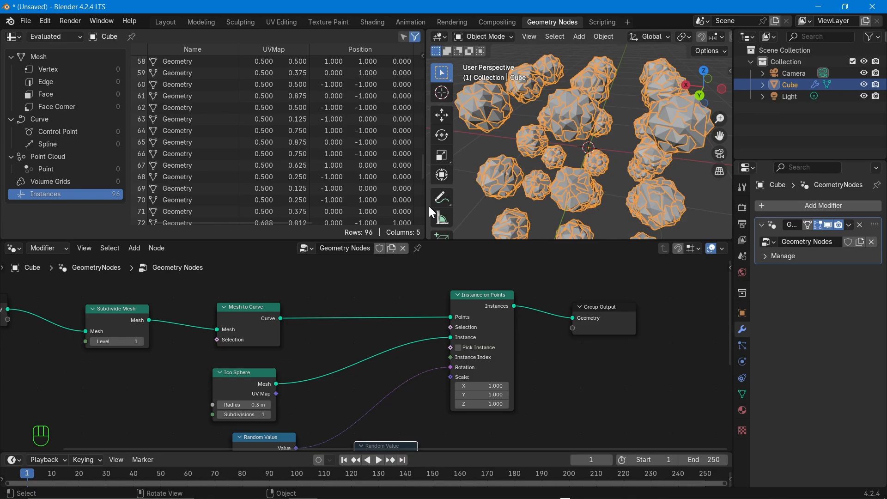
Rebalance the spreadsheet and 3D viewport widths and inspect the whole arrangement of instances from several angles
left_click_drag(425, 154, 309, 165)
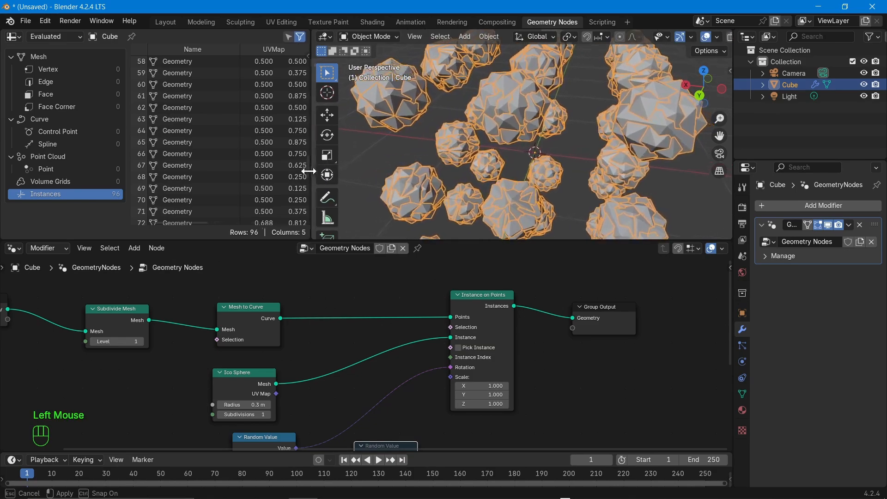
scroll(484, 146, "down", 2)
middle_click_drag(485, 145, 564, 162)
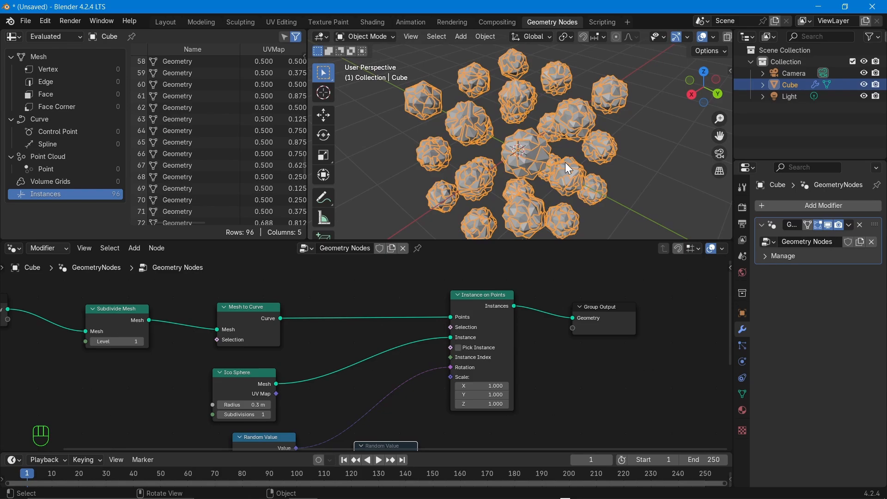
middle_click_drag(481, 157, 504, 155)
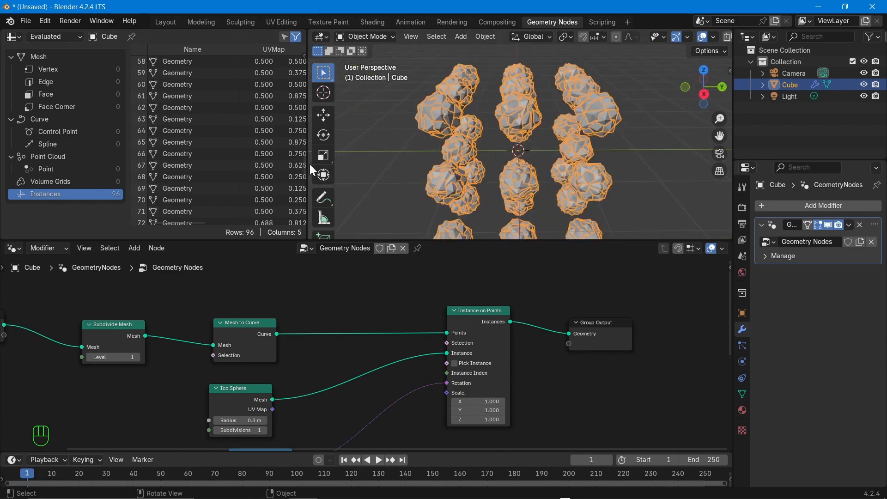
left_click_drag(307, 161, 348, 162)
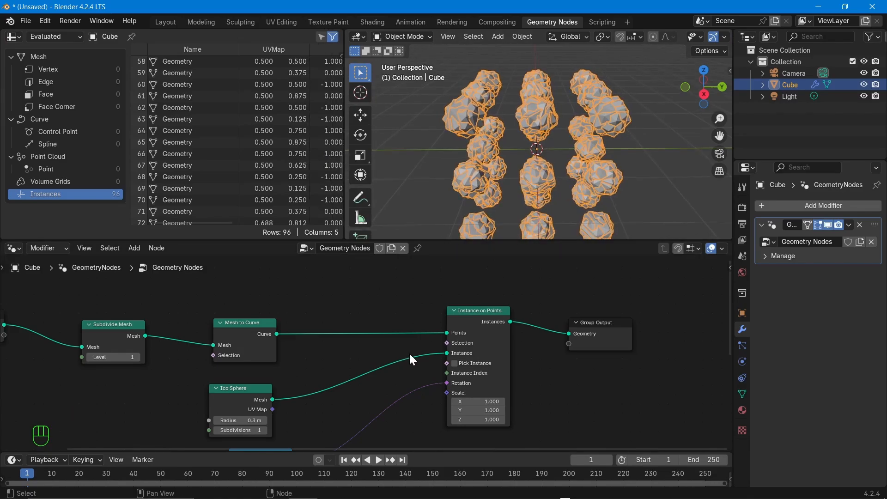
Mute the Instance on Points and Mesh to Curve nodes and show the mesh's Vertex data in the spreadsheet
left_click(559, 386)
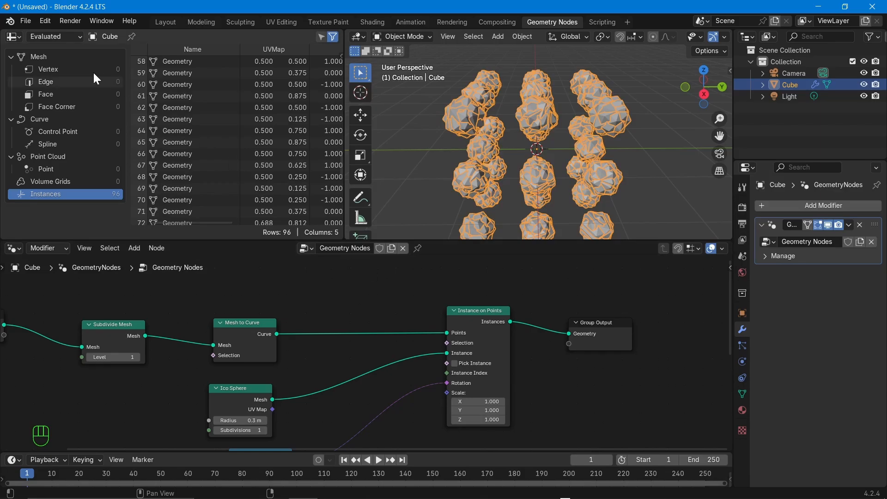
left_click(489, 341)
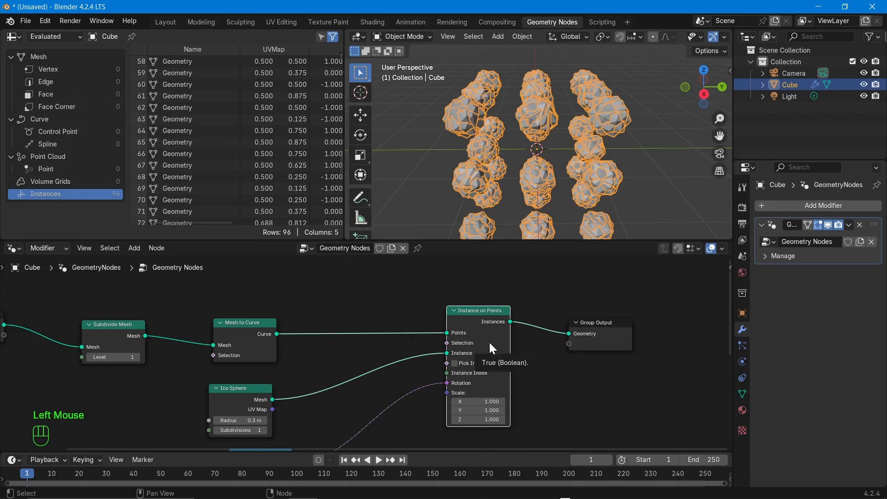
key("m")
left_click(244, 338)
key("m")
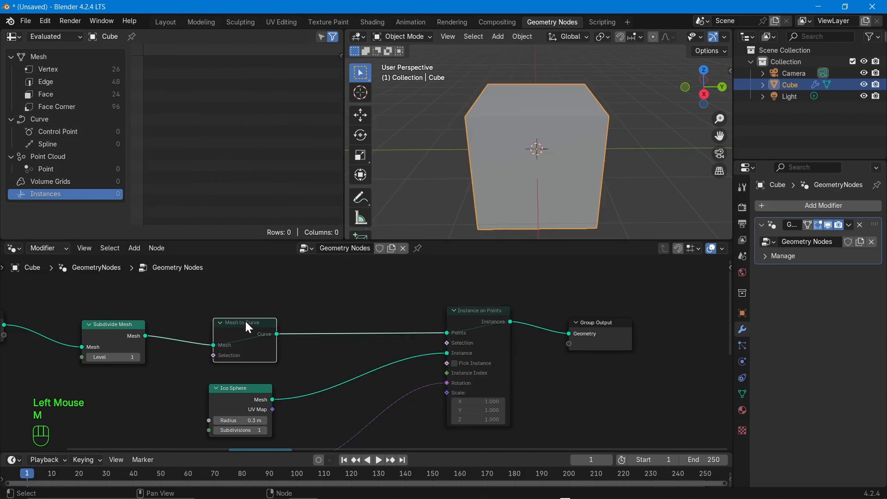
left_click(78, 70)
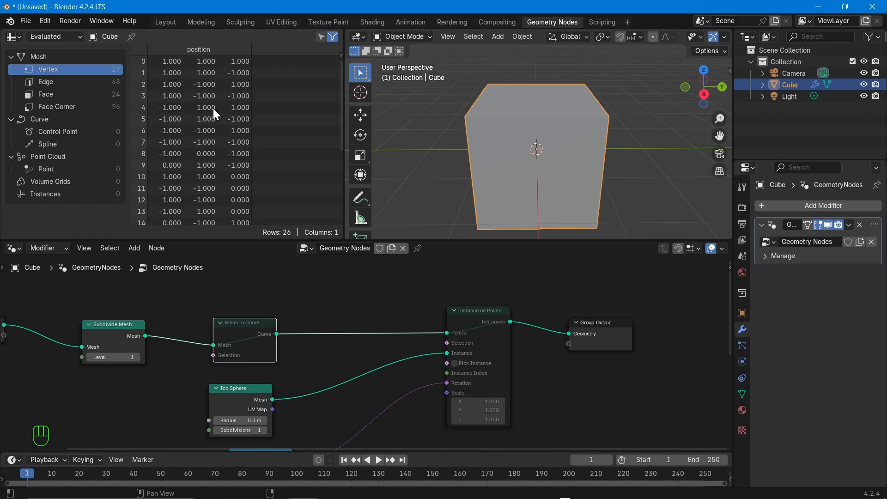